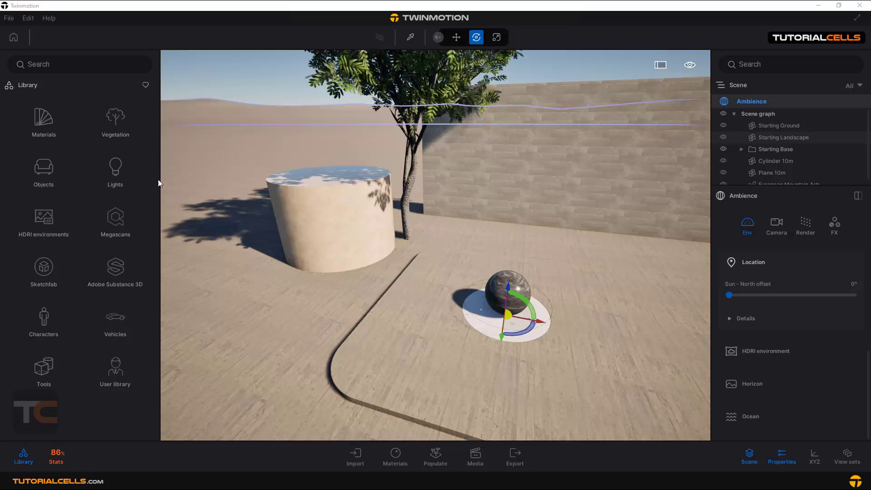
Find the decals among the library's objects and place a Zebra crossing decal on the paving in front of the cylinder
click(53, 170)
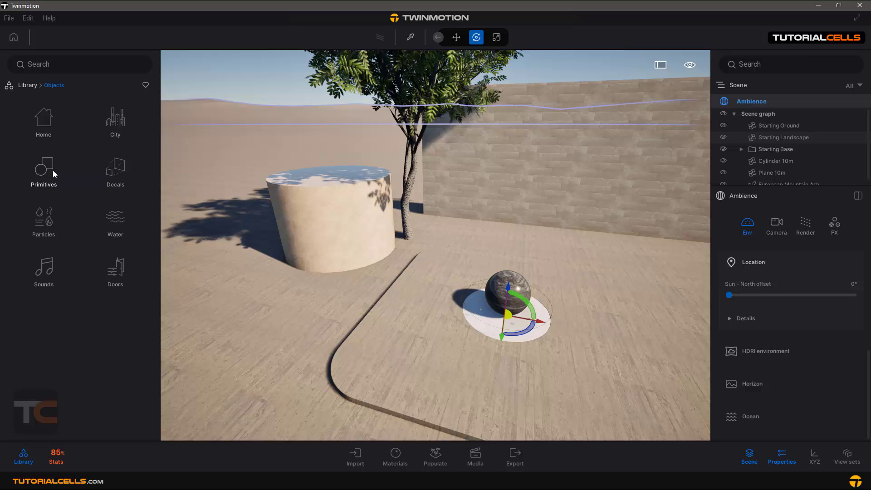
click(119, 168)
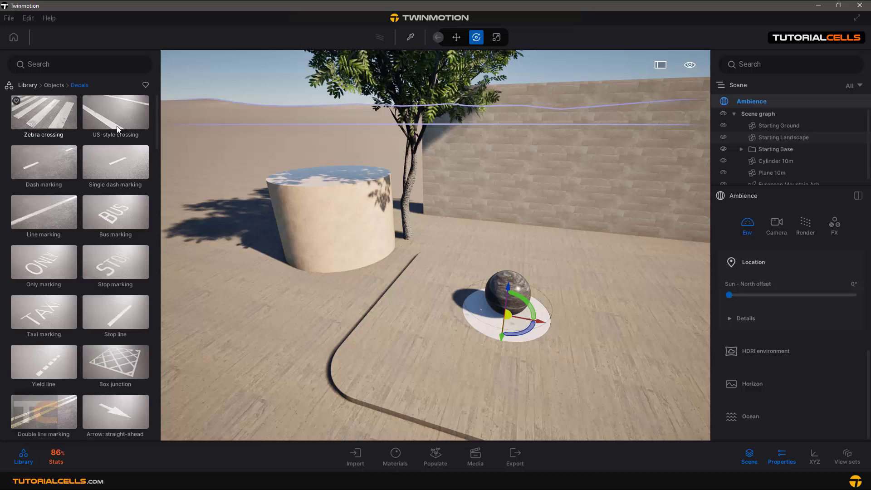
scroll(115, 211, down, 5)
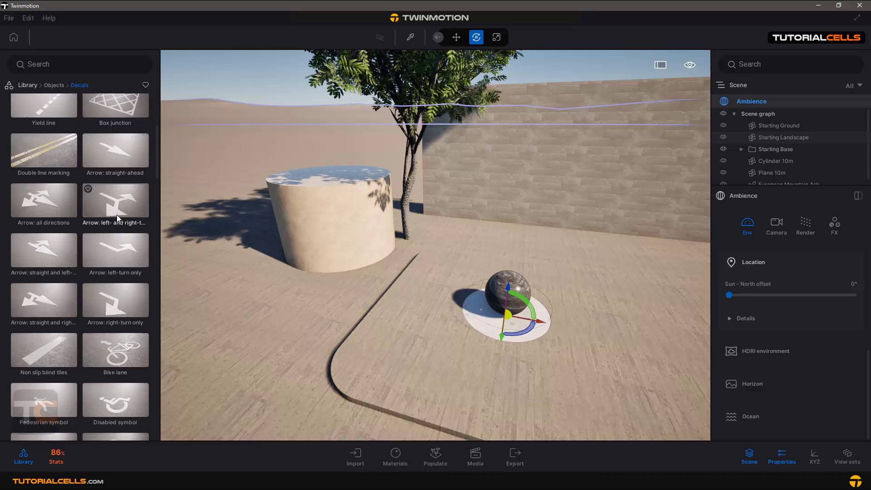
scroll(115, 213, up, 5)
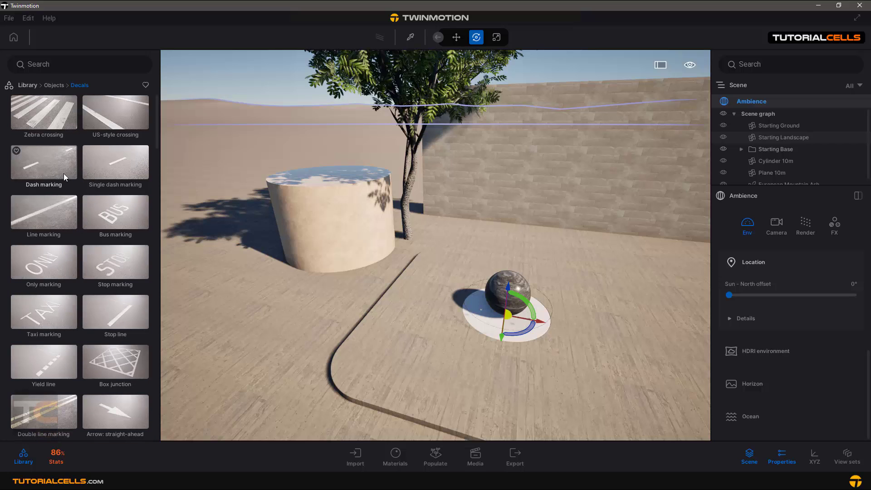
drag(49, 115, 257, 307)
right_drag(261, 306, 383, 293)
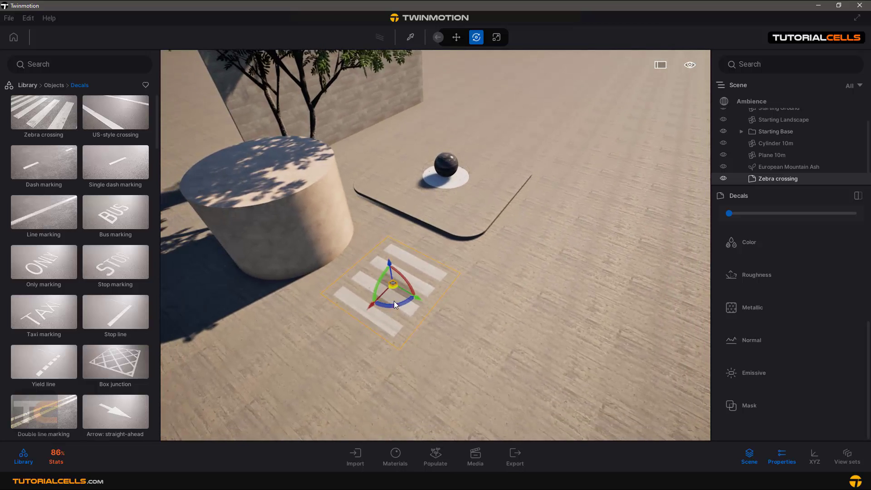
Reposition the zebra crossing decal on the open paving, away from the cylinder and in front of the curved platform
drag(393, 294, 536, 344)
right_drag(537, 344, 472, 345)
shift+middle_drag(471, 344, 510, 350)
scroll(429, 414, down, 2)
scroll(511, 350, up, 2)
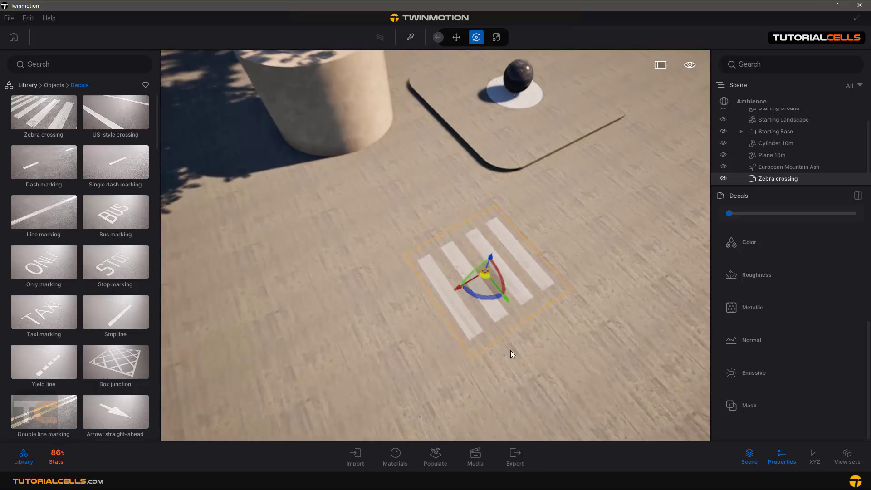
drag(486, 295, 473, 293)
Filter the scene list to the Decal type and look through the zebra crossing's decal properties
scroll(752, 273, up, 4)
scroll(764, 280, up, 1)
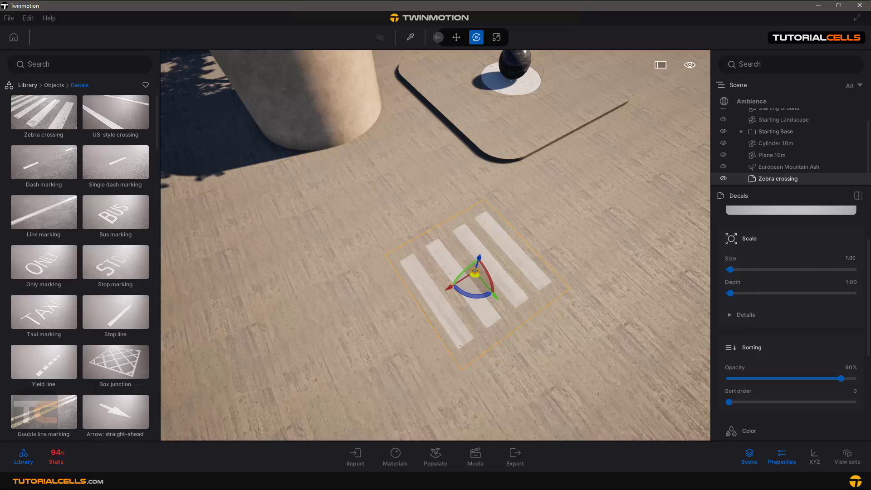
click(860, 89)
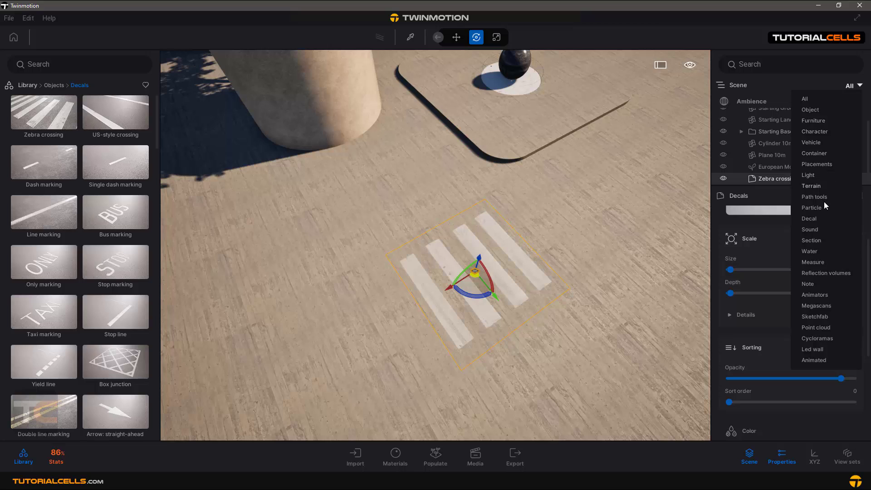
click(809, 219)
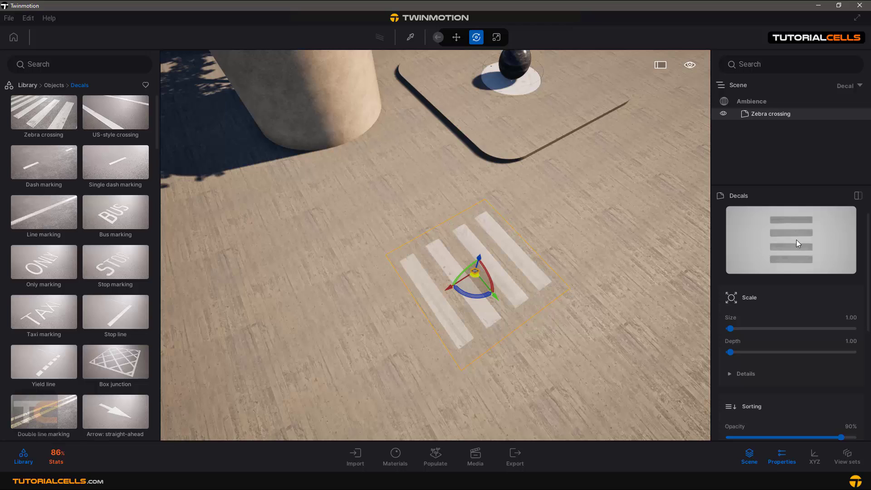
scroll(789, 283, down, 10)
scroll(789, 286, down, 1)
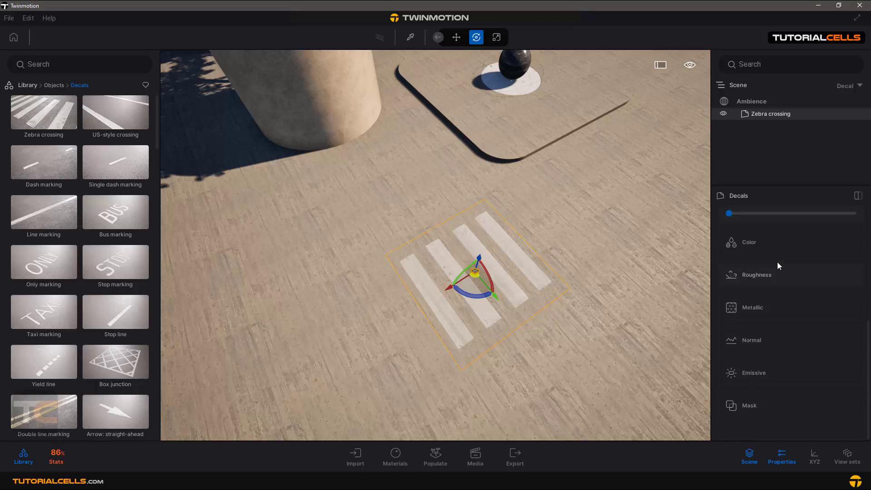
scroll(775, 265, up, 10)
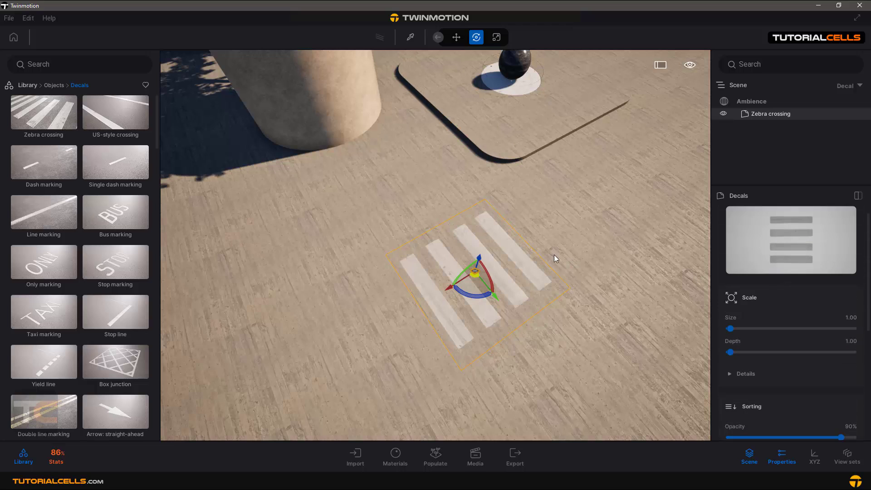
Duplicate the zebra crossing in a row across its stripes as 5 instances with 277.8 cm spacing
middle_drag(543, 273, 546, 271)
right_drag(546, 271, 555, 215)
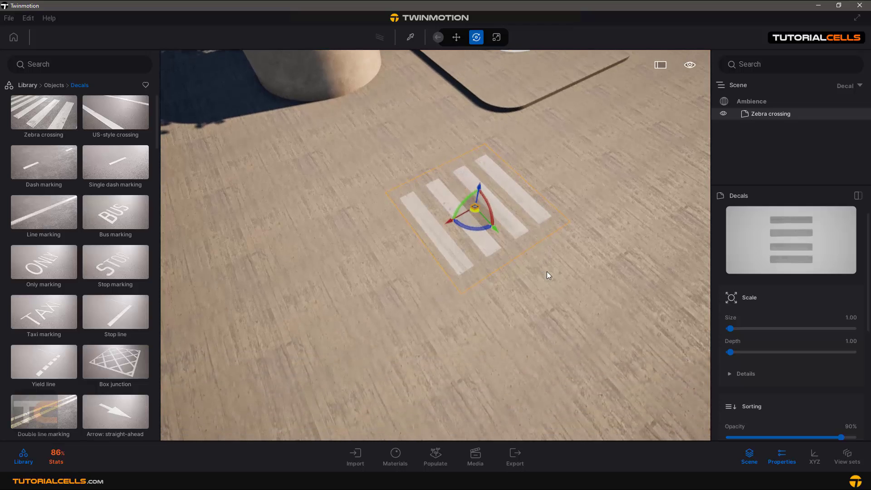
right_drag(519, 294, 529, 281)
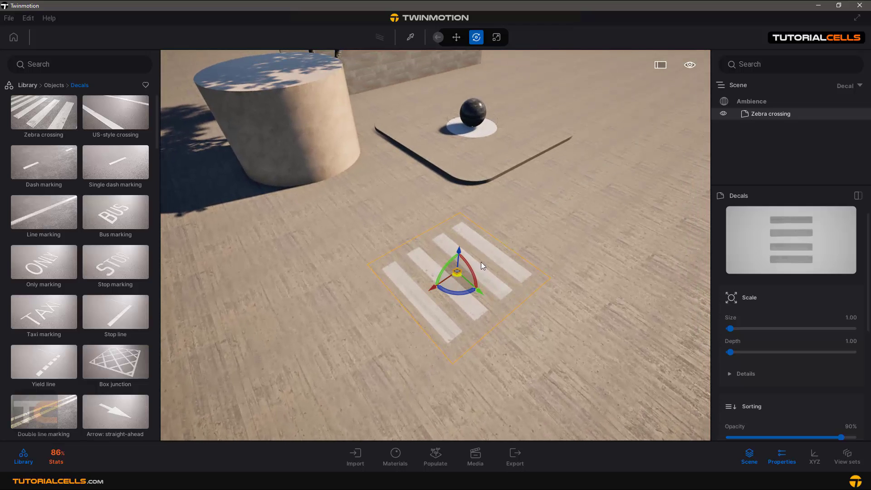
alt+drag(456, 287, 533, 225)
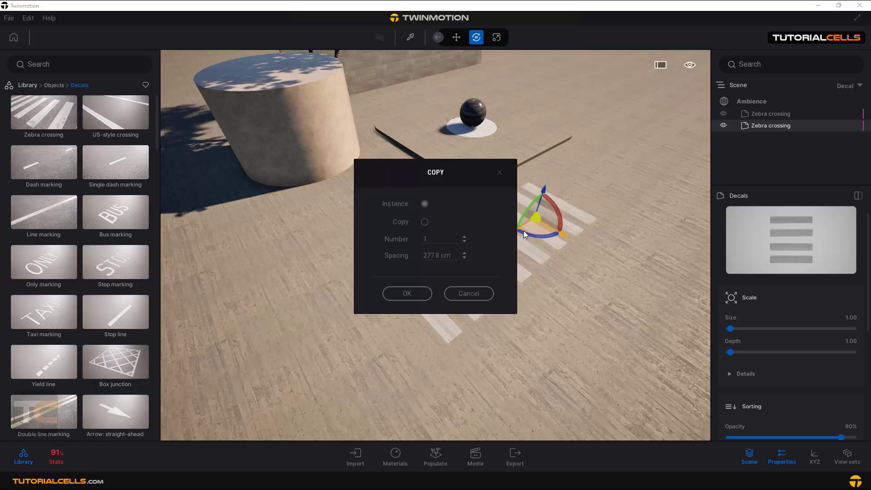
drag(431, 174, 339, 183)
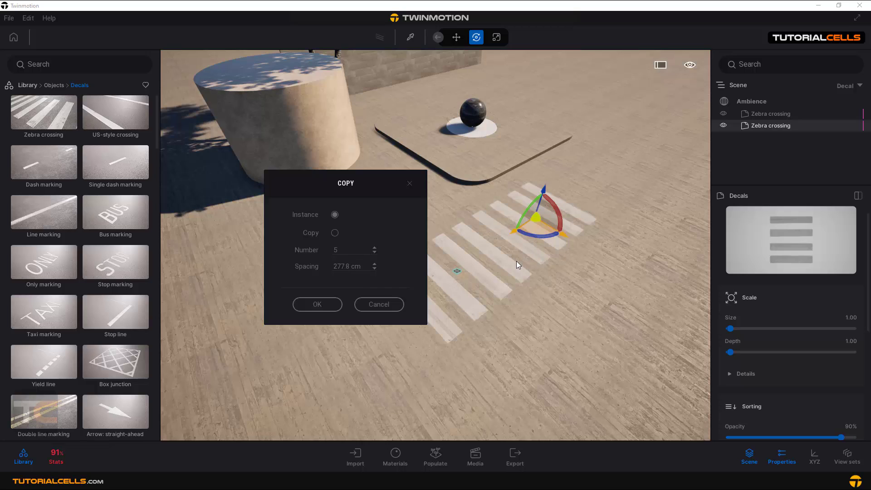
click(325, 307)
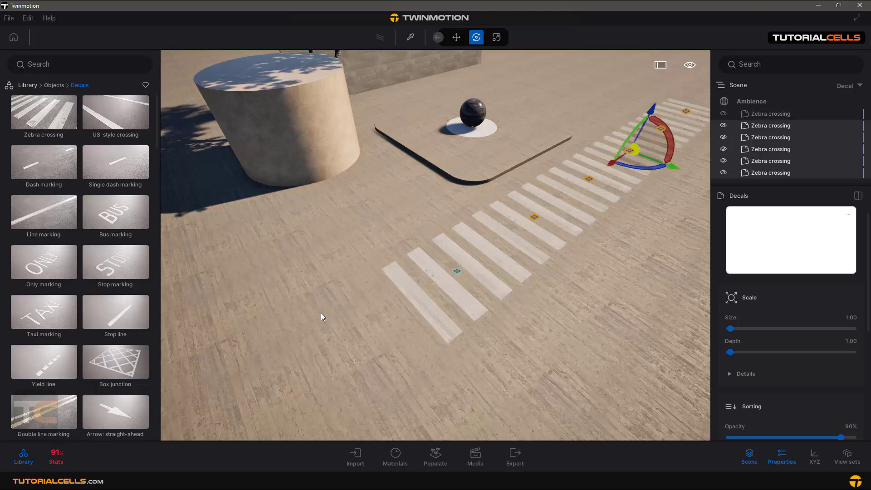
Try scaling the nearest zebra crossing instance to size 1.83, and undo the scaling
right_drag(445, 274, 434, 288)
click(421, 304)
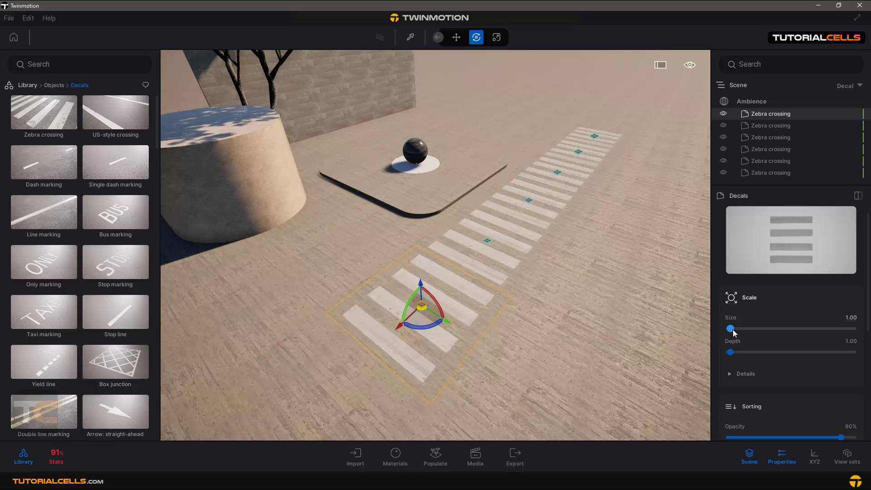
drag(733, 329, 731, 328)
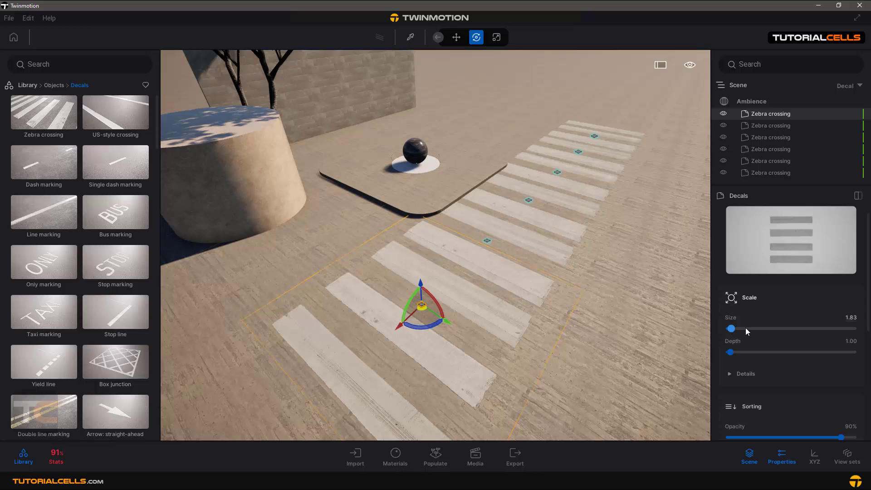
key(ctrl+z)
Try the pink colour DD62FF on the linked zebra crossings, and discard the colour change
scroll(774, 352, down, 1)
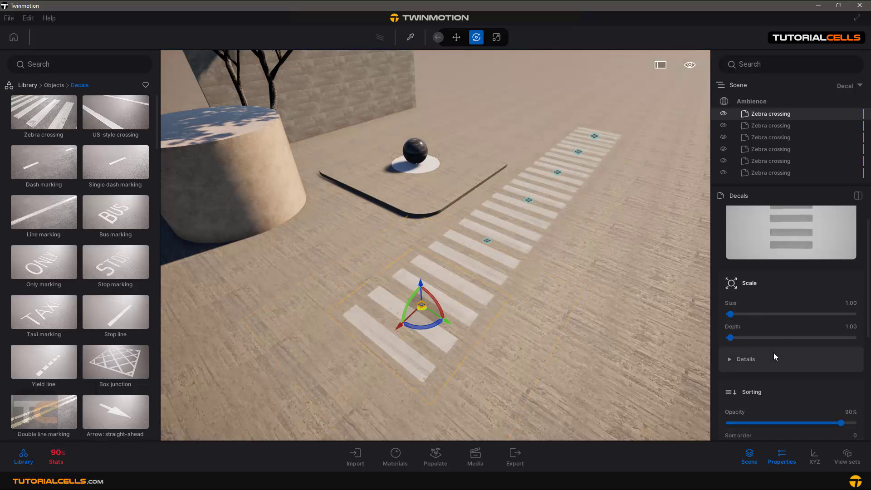
scroll(773, 352, down, 3)
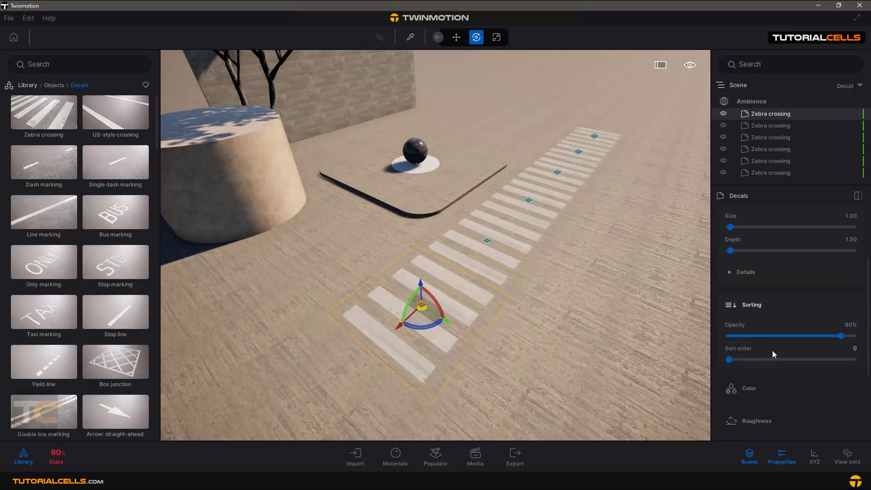
scroll(772, 350, down, 2)
click(771, 348)
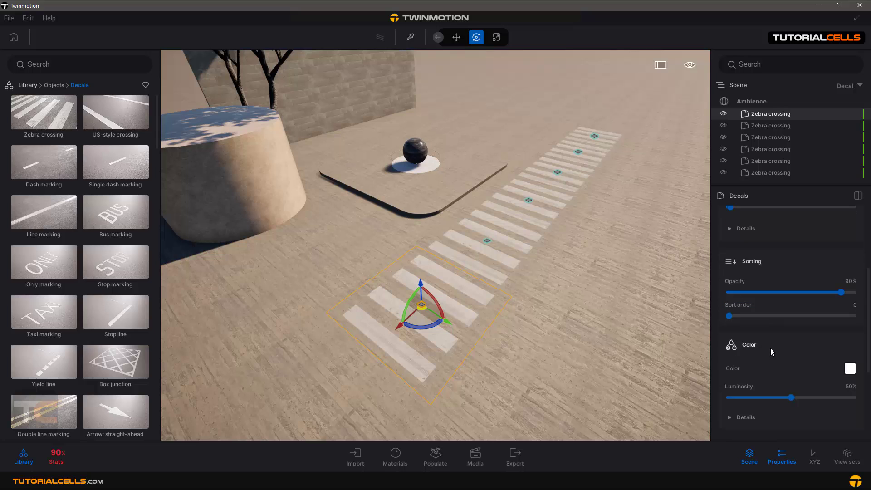
scroll(771, 349, down, 1)
click(849, 340)
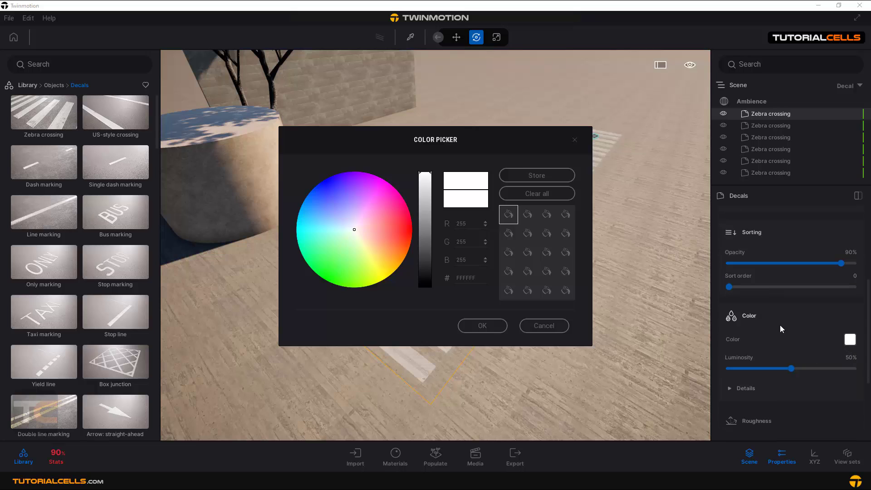
drag(392, 222, 364, 195)
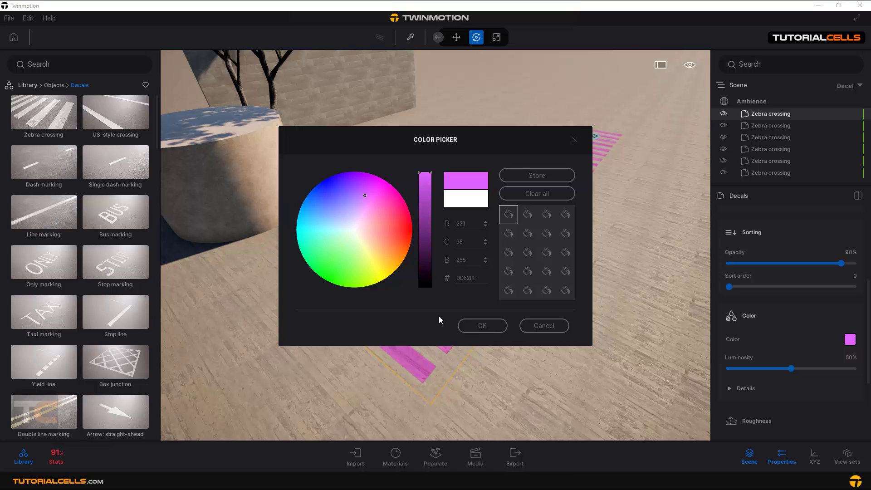
click(535, 329)
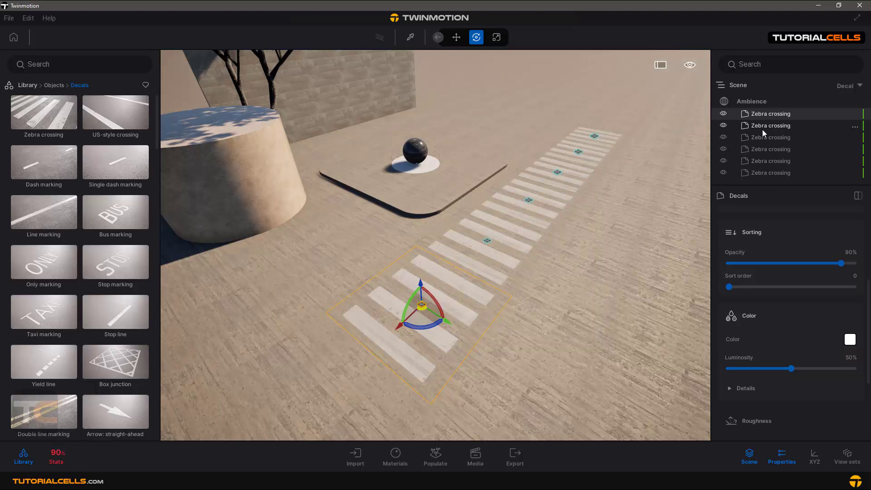
Place a Bus marking decal on the brick wall and a Double line marking on the ground beside the cylinder
right_drag(587, 221, 245, 160)
drag(128, 220, 393, 198)
drag(491, 146, 570, 113)
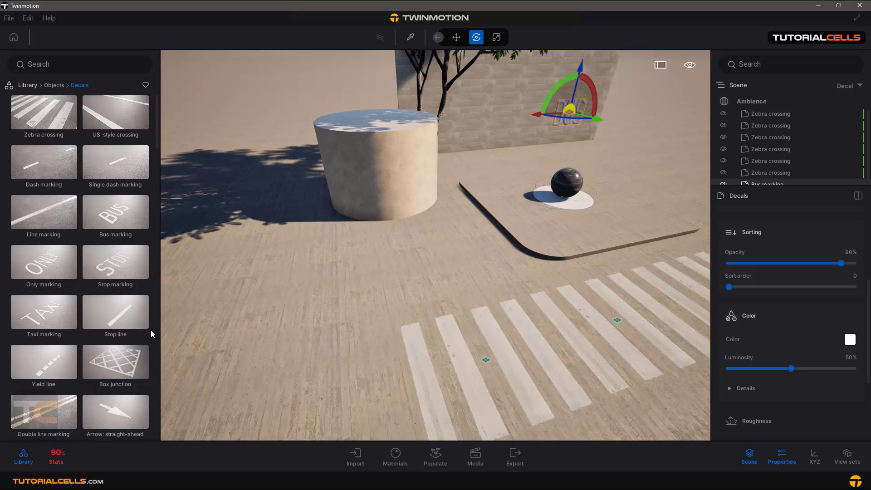
drag(40, 410, 444, 236)
right_drag(444, 236, 467, 230)
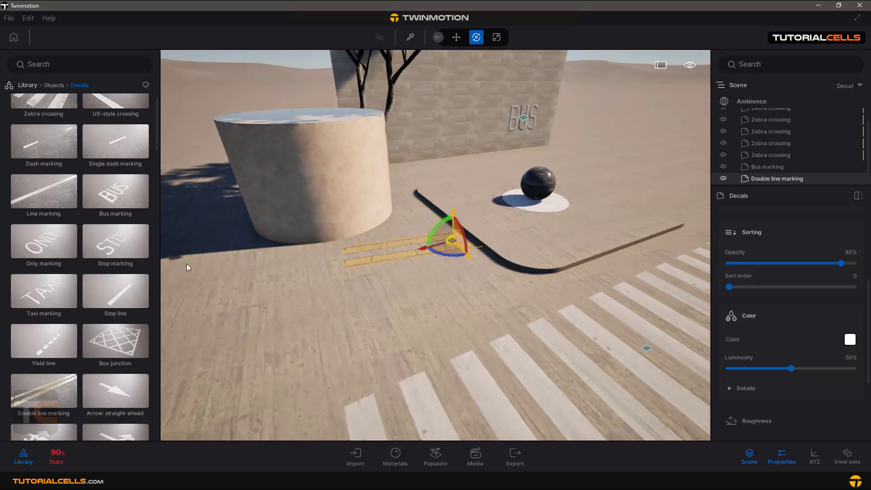
Place a Blue parking spot decal on the paving between the cylinder and the row of zebra crossings
scroll(57, 353, down, 2)
scroll(65, 353, down, 5)
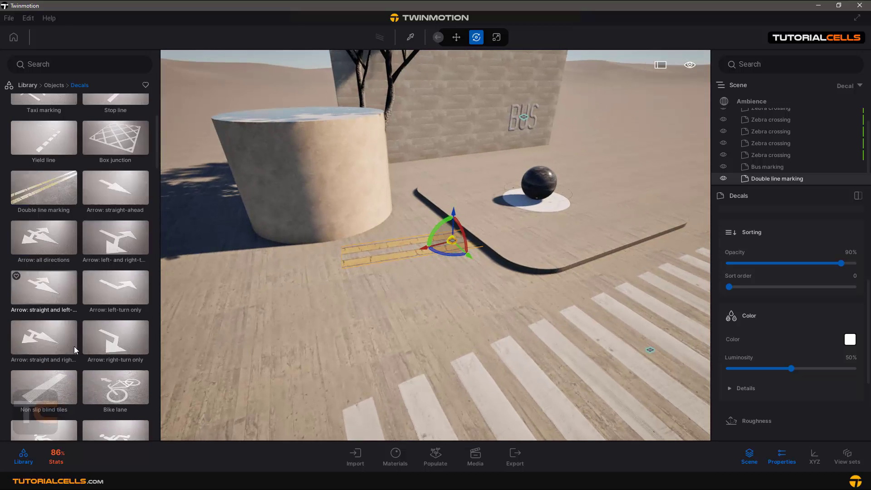
scroll(91, 316, down, 4)
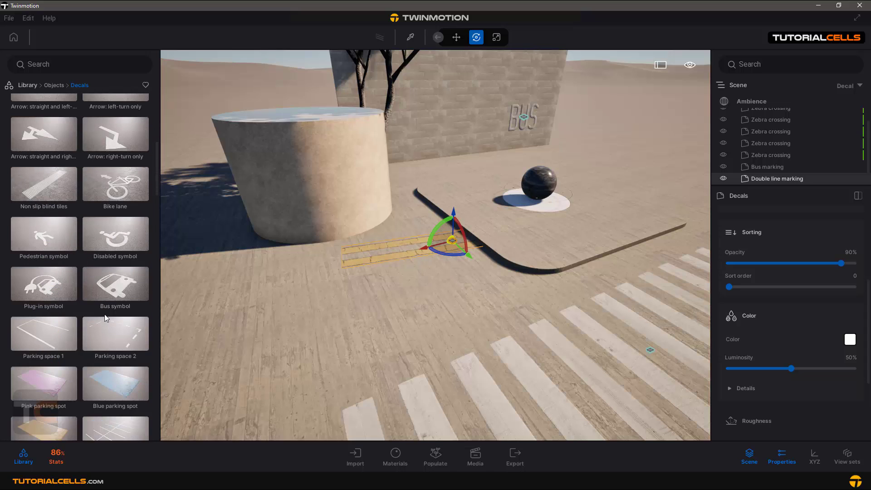
drag(114, 284, 346, 287)
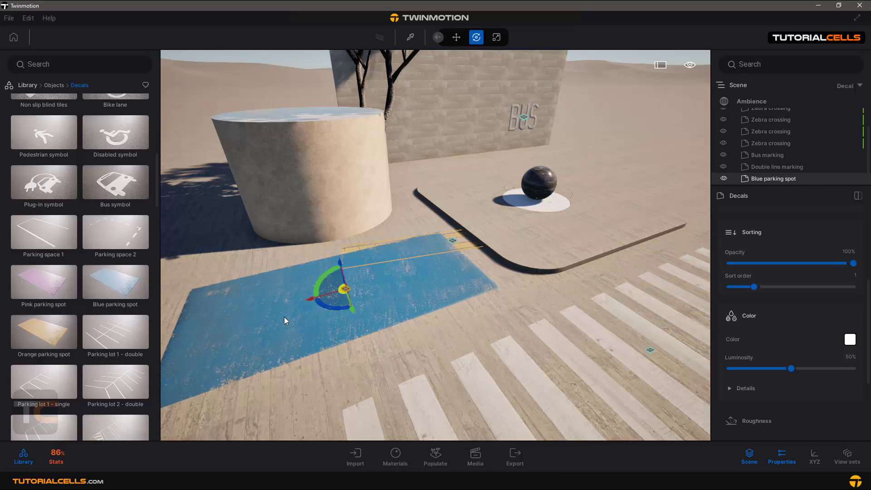
Add an Orange parking spot decal in front of the blue one and rotate it so that it lies at an angle
scroll(91, 322, down, 1)
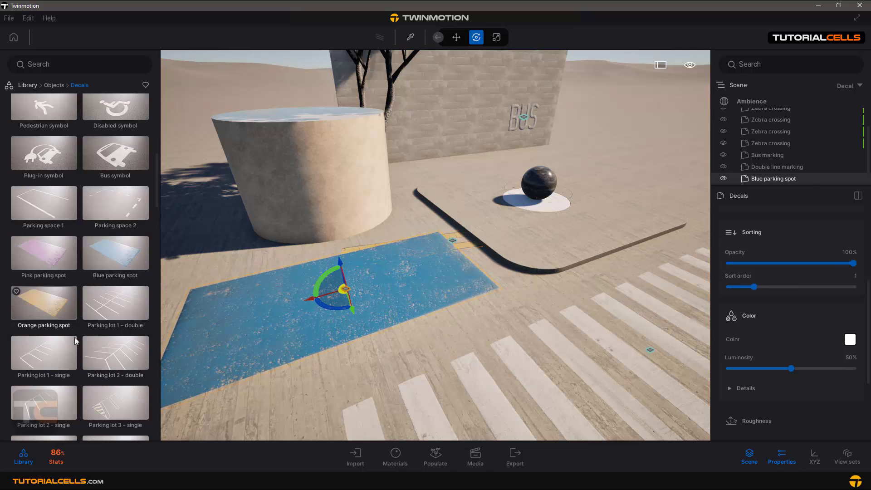
drag(48, 298, 326, 384)
scroll(331, 383, down, 3)
drag(365, 338, 345, 324)
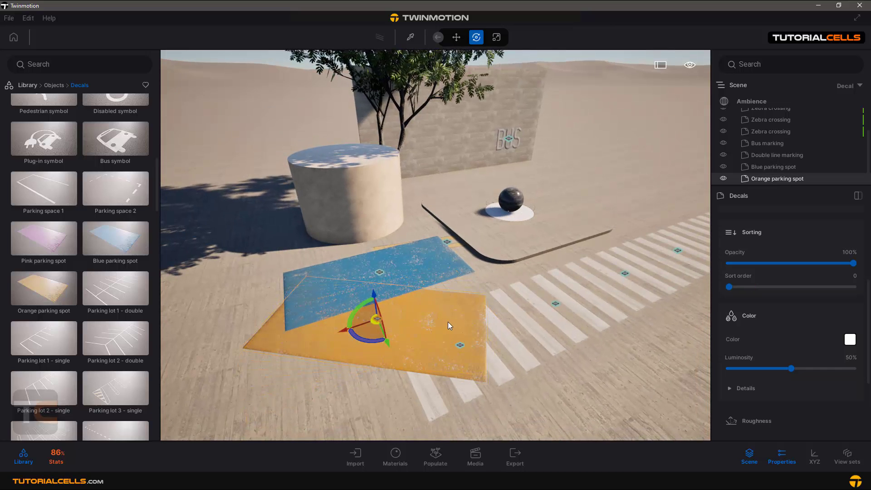
Place a Manhole 2 decal on the paving in front of the orange parking spot and a Sewer 3 decal on the brick wall
scroll(67, 300, down, 2)
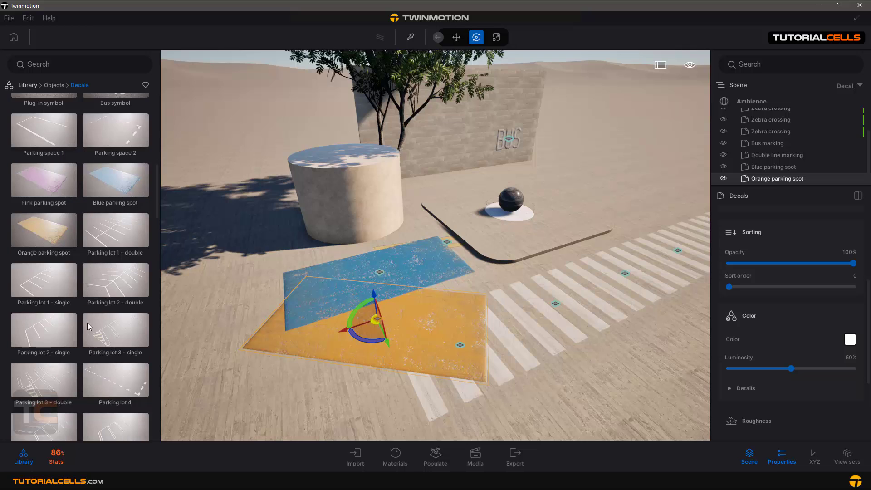
scroll(54, 332, down, 3)
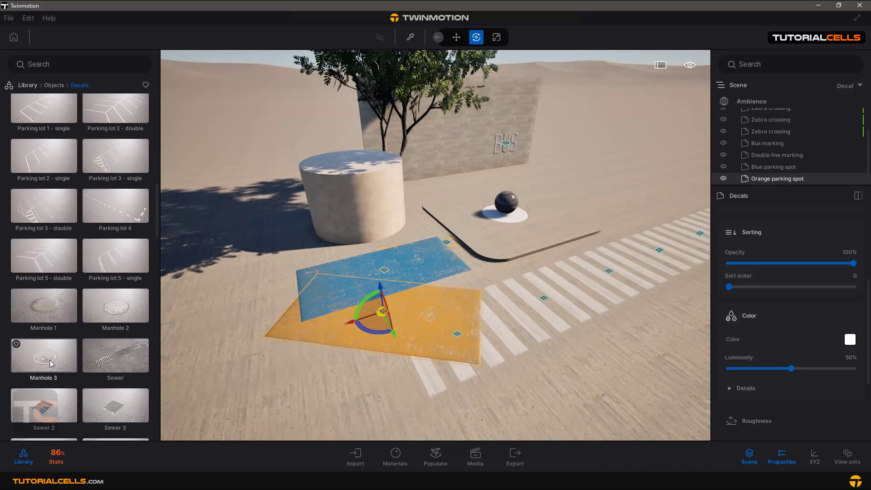
drag(112, 314, 288, 386)
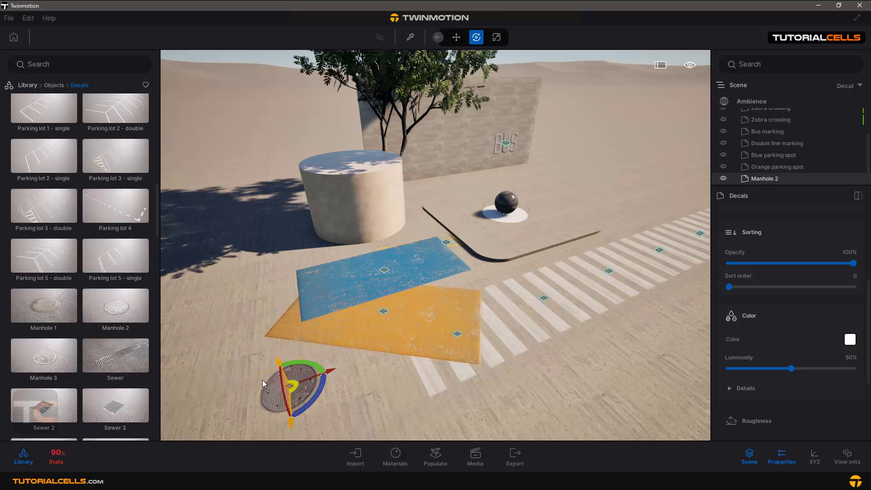
drag(140, 397, 473, 153)
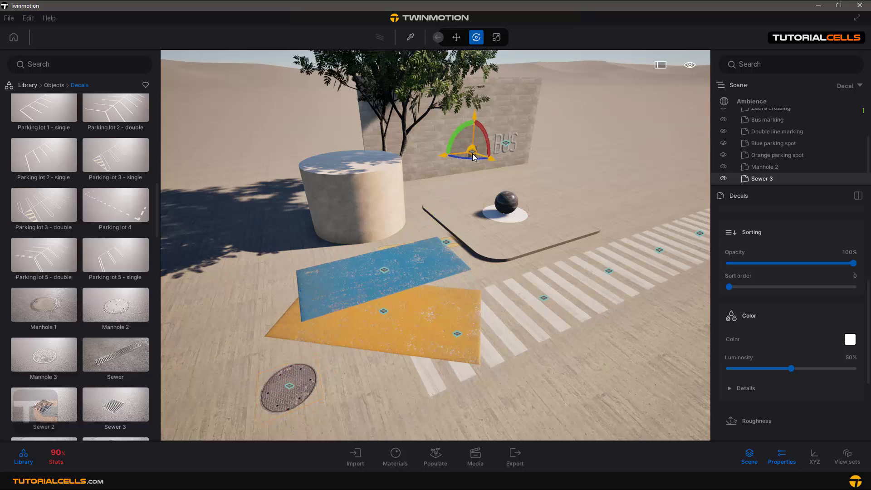
Place a Graffiti 9 decal from the decal library on the side of the cylinder
key(f)
scroll(472, 154, down, 3)
scroll(472, 154, down, 3)
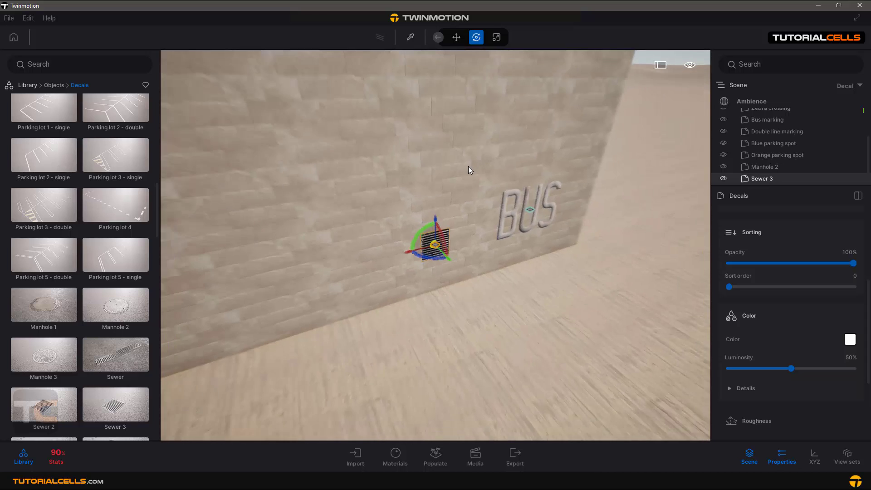
middle_drag(436, 200, 456, 205)
scroll(77, 412, down, 5)
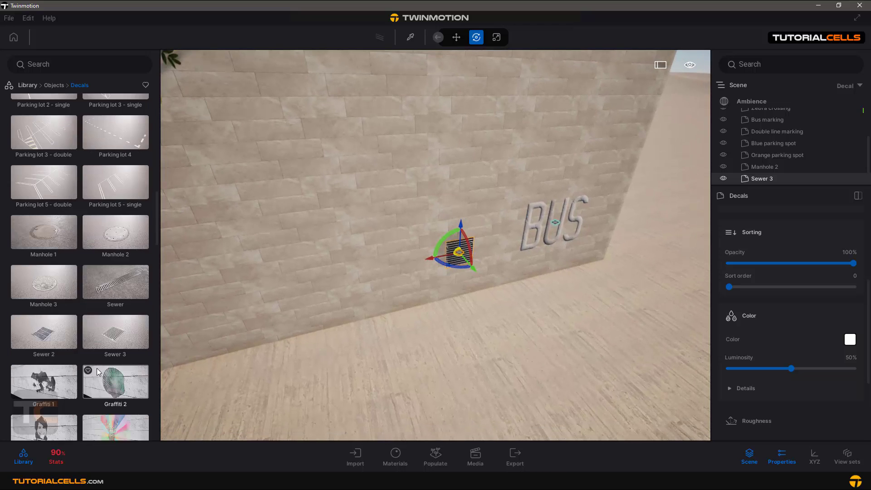
scroll(108, 353, down, 4)
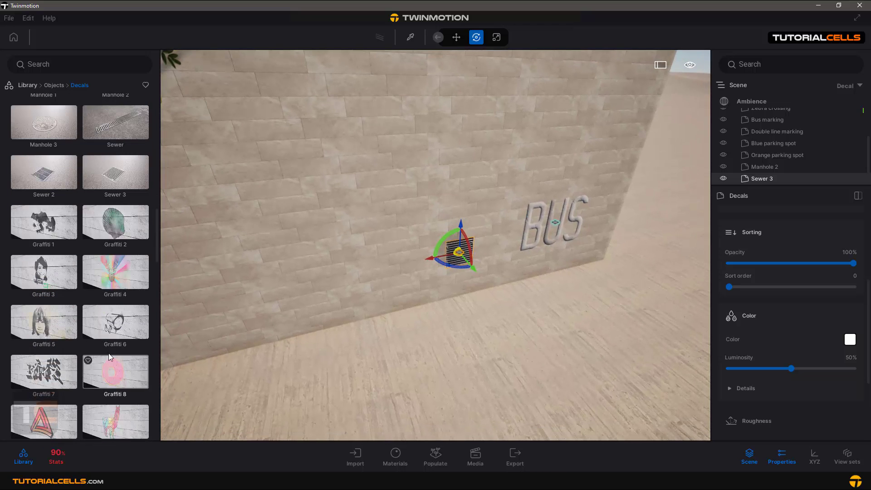
scroll(109, 357, down, 1)
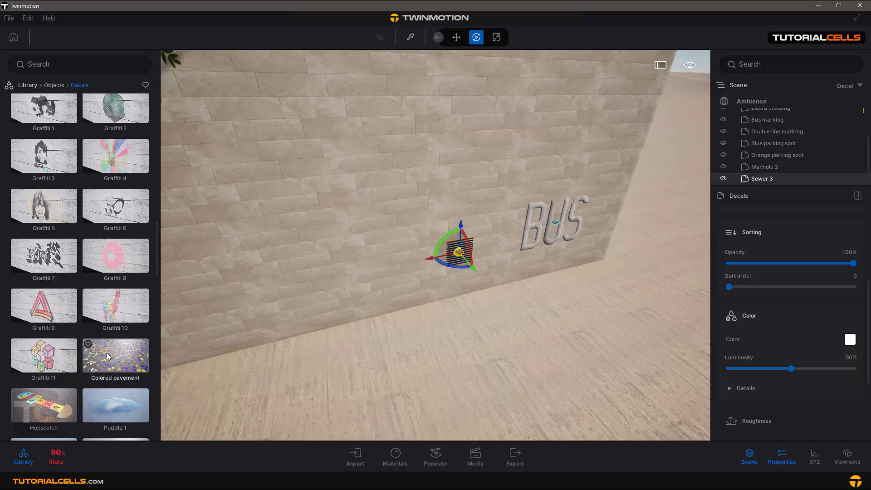
right_drag(461, 291, 167, 340)
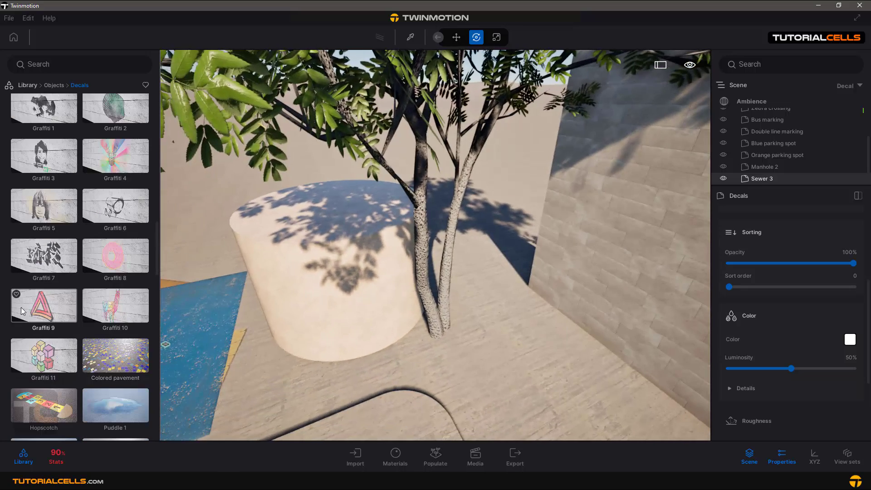
drag(288, 297, 309, 312)
click(305, 317)
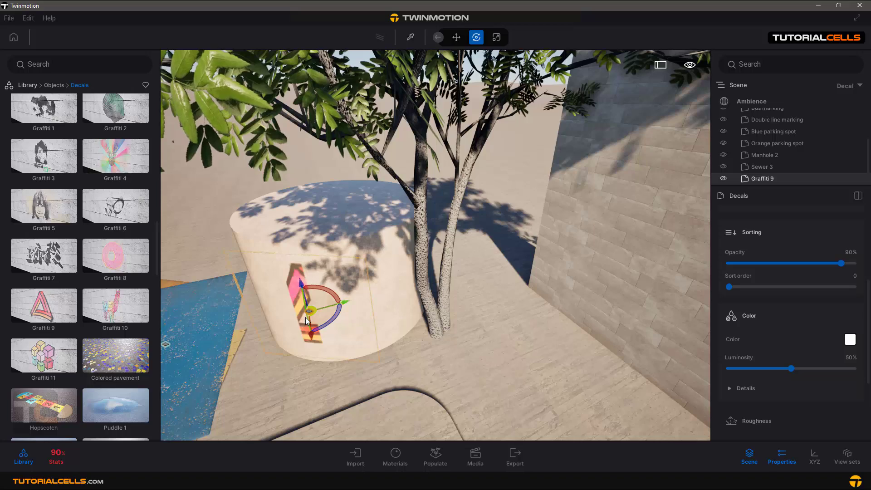
Place a Puddle 1 decal on the paving between the tree and the brick wall
shift+middle_drag(331, 325, 69, 372)
scroll(108, 386, down, 3)
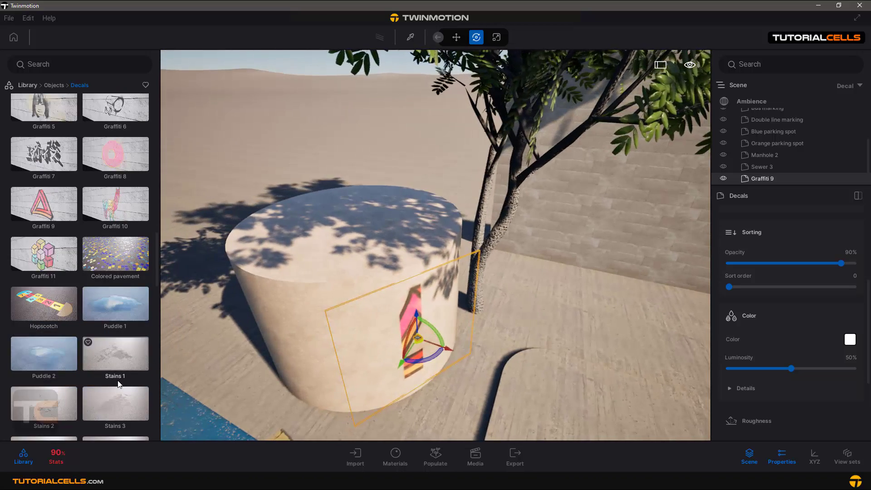
drag(124, 305, 588, 308)
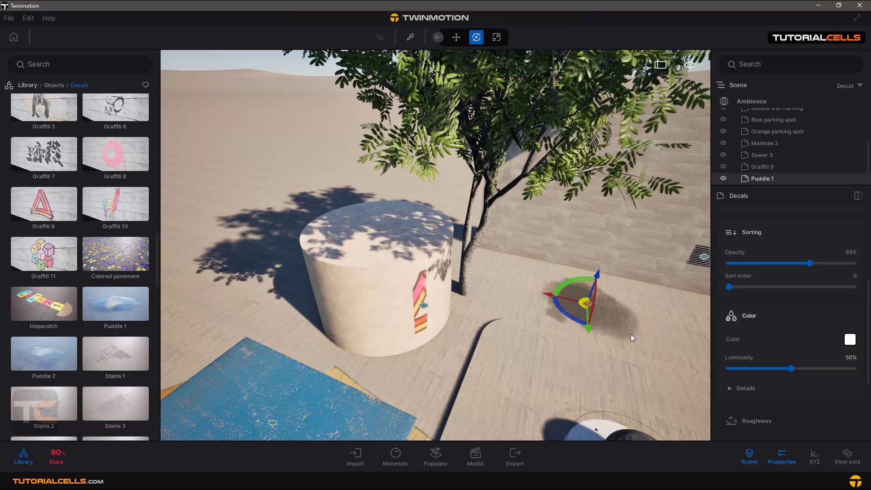
Place a Road damage 01 decal on the paving beside the puddle and a Road damage 03 decal on the brick wall
right_drag(588, 307, 552, 352)
key(w)
key(a)
key(d)
scroll(88, 332, down, 5)
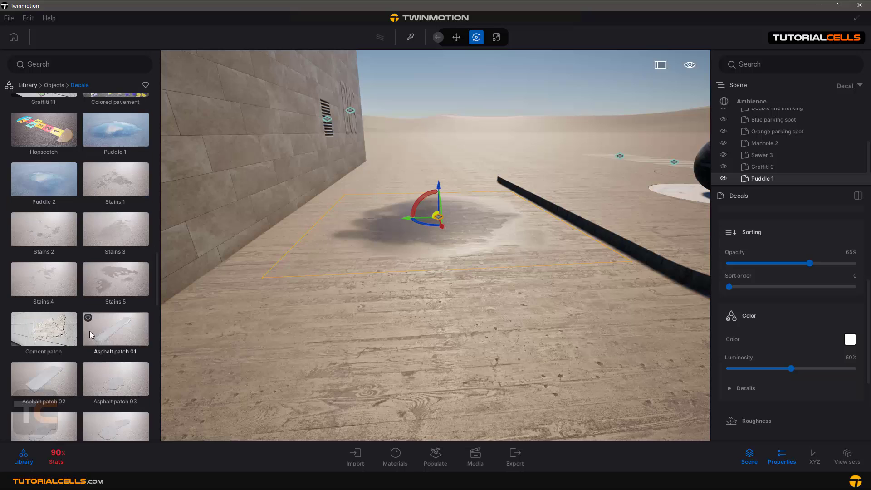
scroll(89, 331, down, 5)
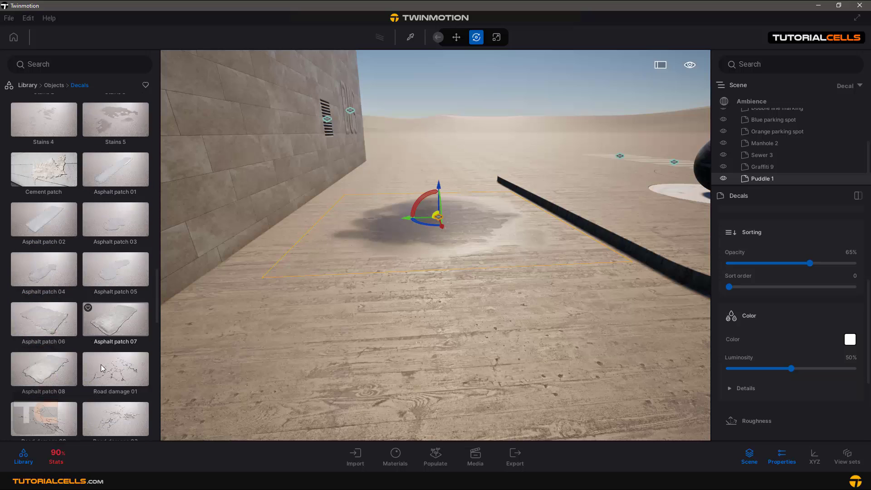
drag(114, 374, 397, 364)
key(d)
right_drag(404, 370, 148, 369)
key(d)
drag(131, 401, 411, 195)
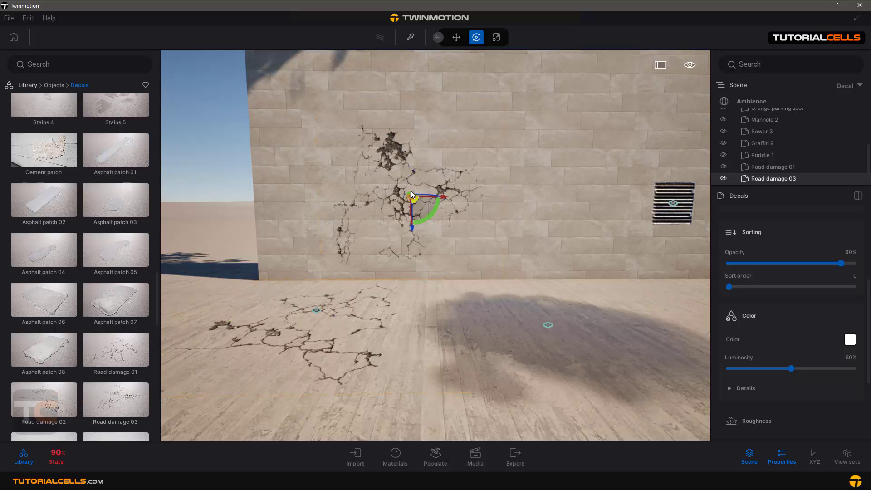
Place a Mossy dirt 2 decal along the base of the brick wall
scroll(119, 339, down, 1)
scroll(119, 339, down, 1)
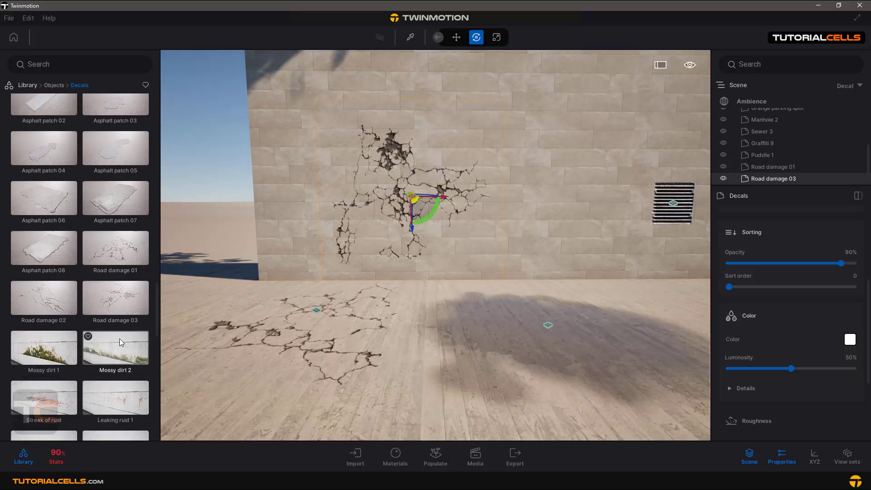
drag(117, 358, 448, 269)
Place a Trash can sign decal on the paving in front of the cracked wall
scroll(123, 396, down, 3)
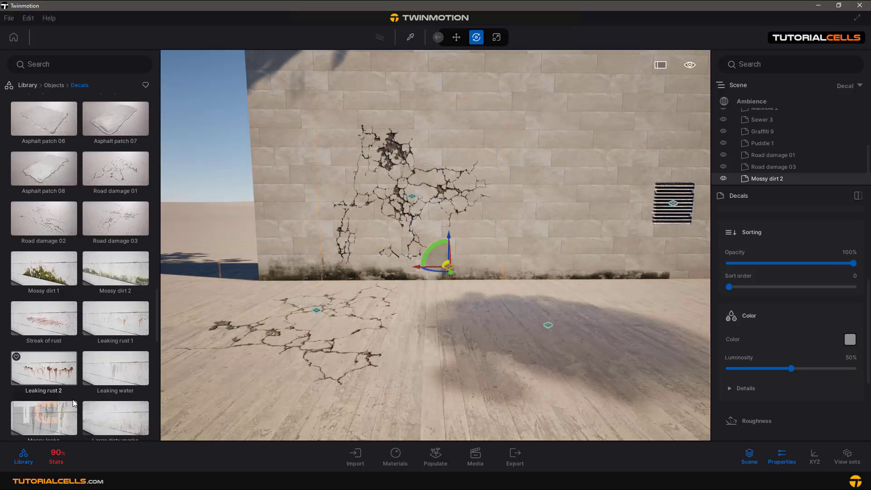
scroll(75, 398, down, 4)
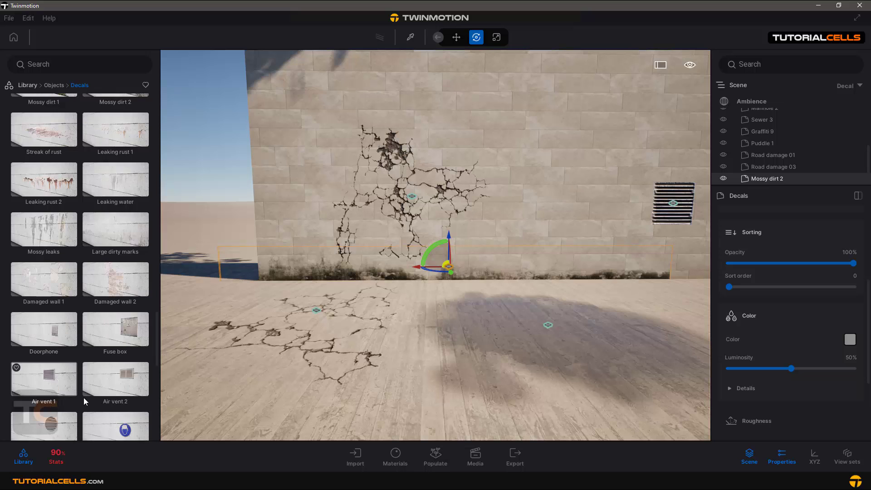
scroll(82, 396, down, 6)
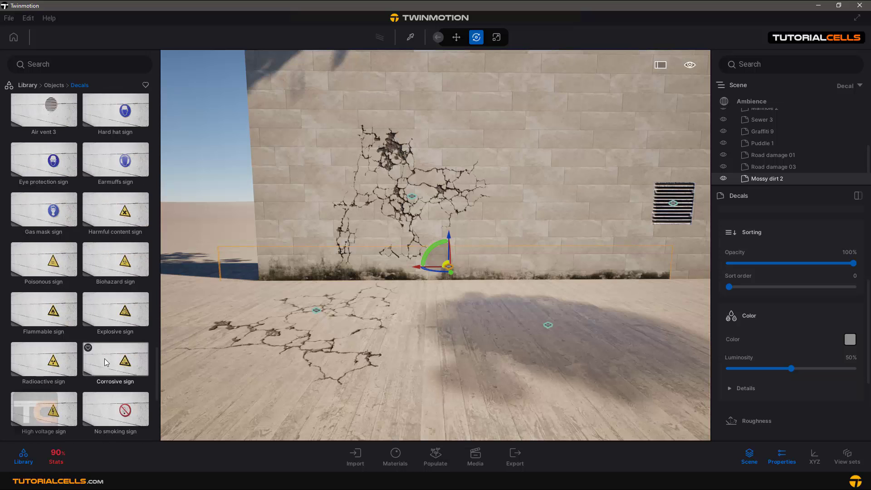
scroll(105, 358, down, 4)
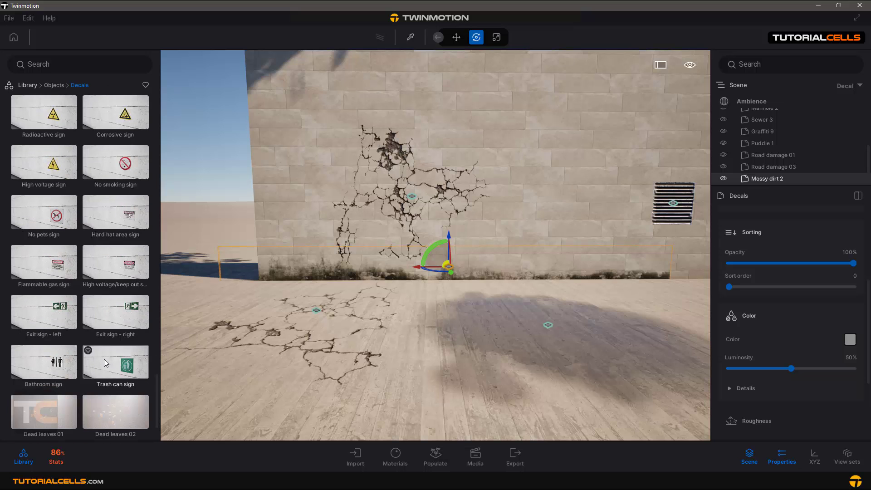
scroll(104, 359, down, 1)
drag(134, 282, 434, 385)
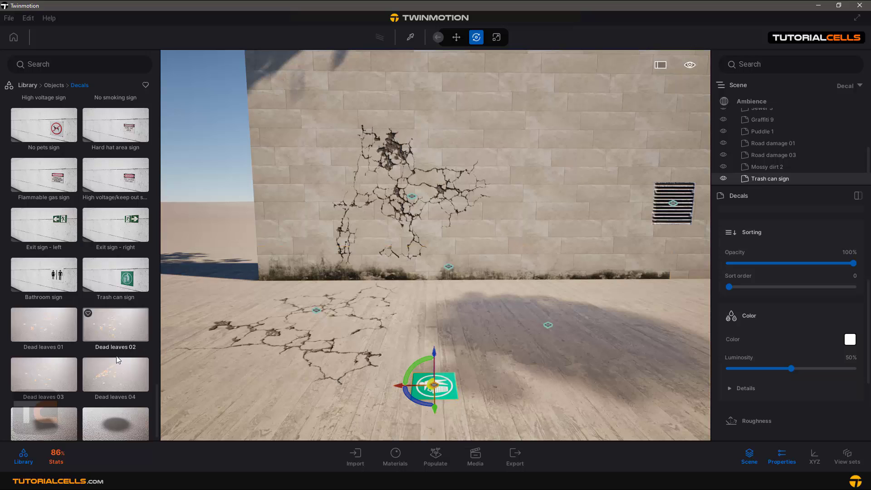
Place a Shadow round decal and a Shadow square decal side by side on the paving between the blue parking spot and the sphere
scroll(116, 356, down, 1)
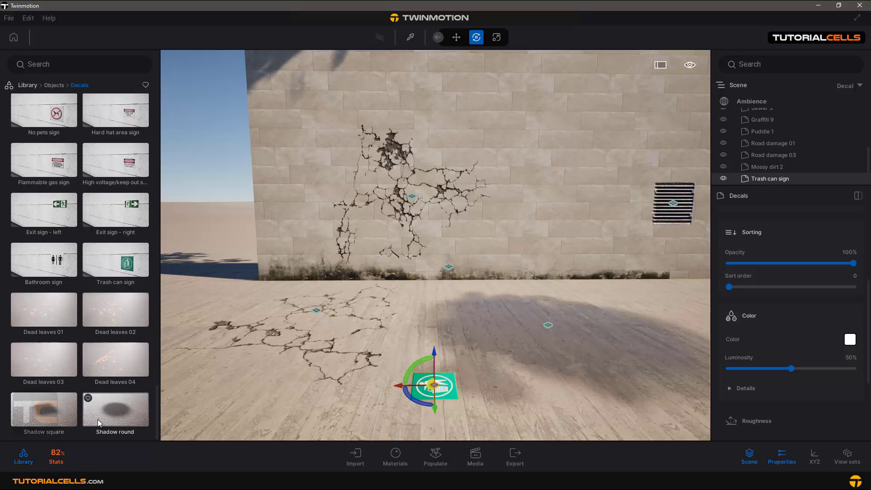
shift+middle_drag(317, 344, 213, 345)
right_drag(436, 245, 313, 211)
key(s)
key(s)
drag(121, 408, 332, 359)
drag(48, 409, 245, 402)
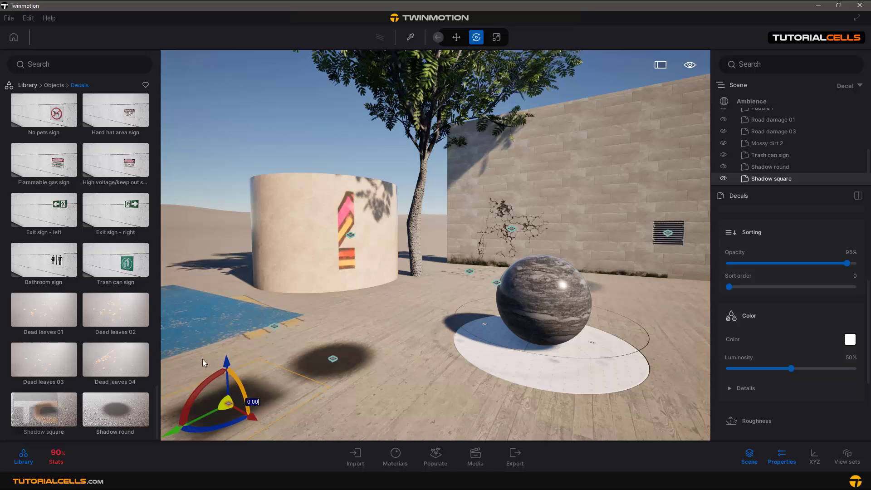
Place the Impeccable table from the living room tables on the paving between the round shadow decal and the sphere
click(26, 86)
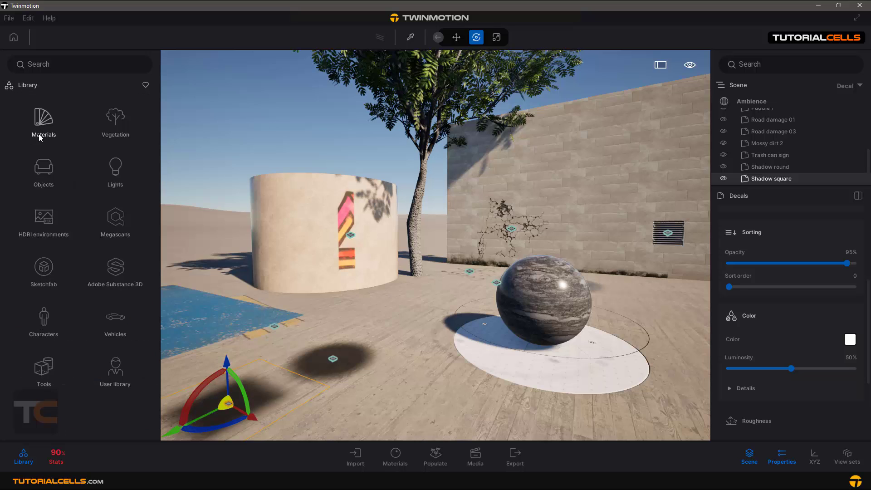
click(44, 169)
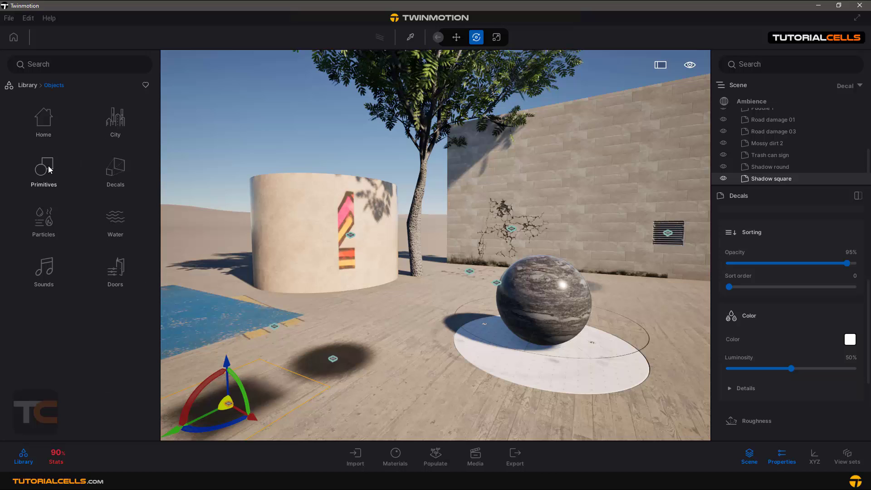
click(49, 121)
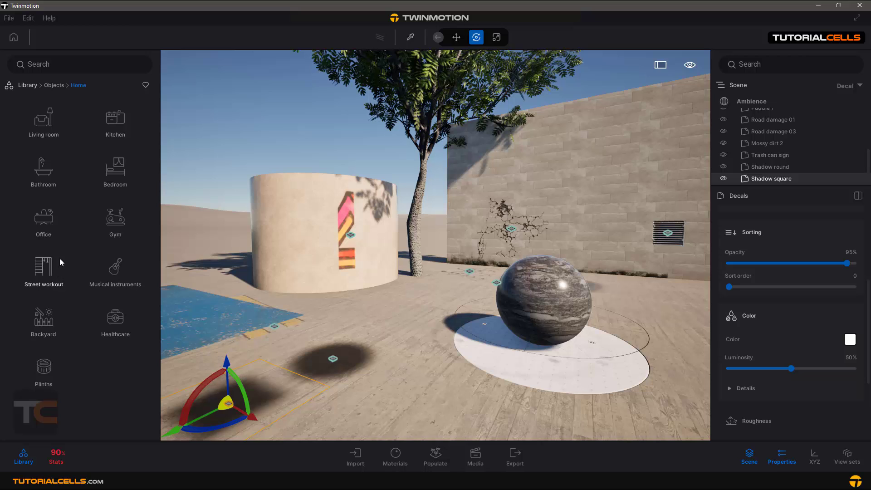
click(52, 127)
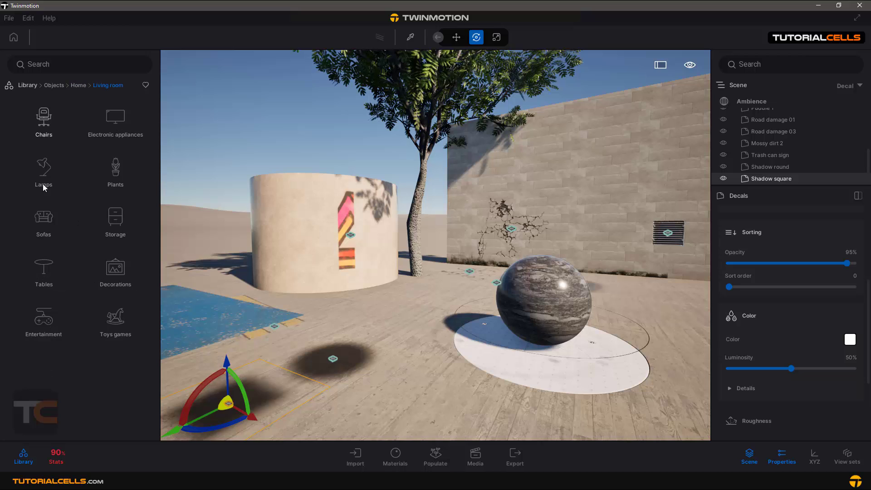
click(49, 270)
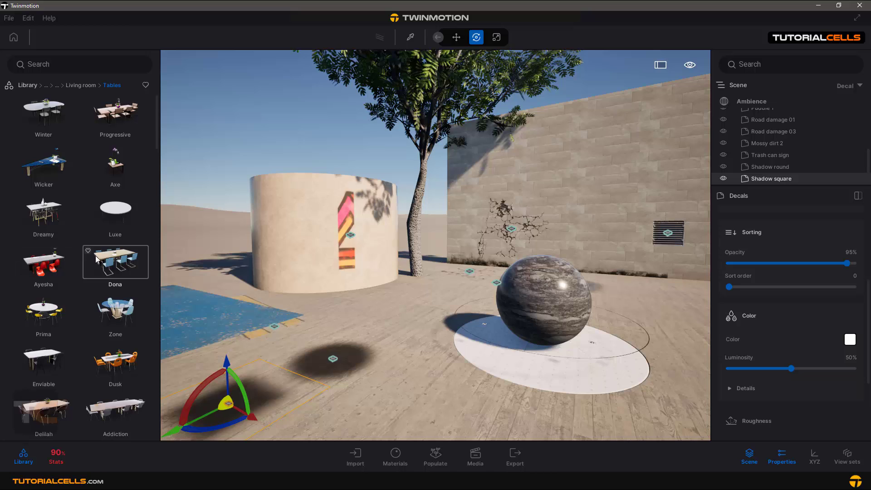
scroll(95, 261, down, 5)
scroll(94, 267, down, 3)
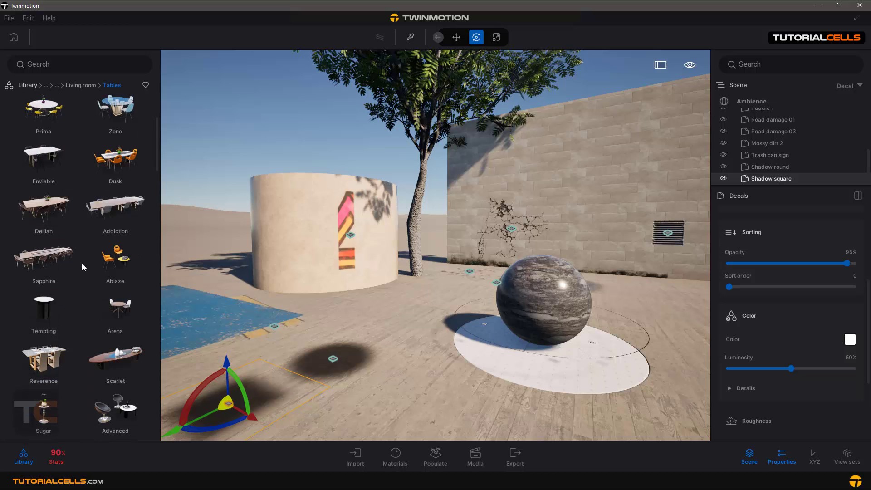
scroll(82, 265, down, 2)
scroll(83, 269, down, 3)
drag(69, 338, 437, 386)
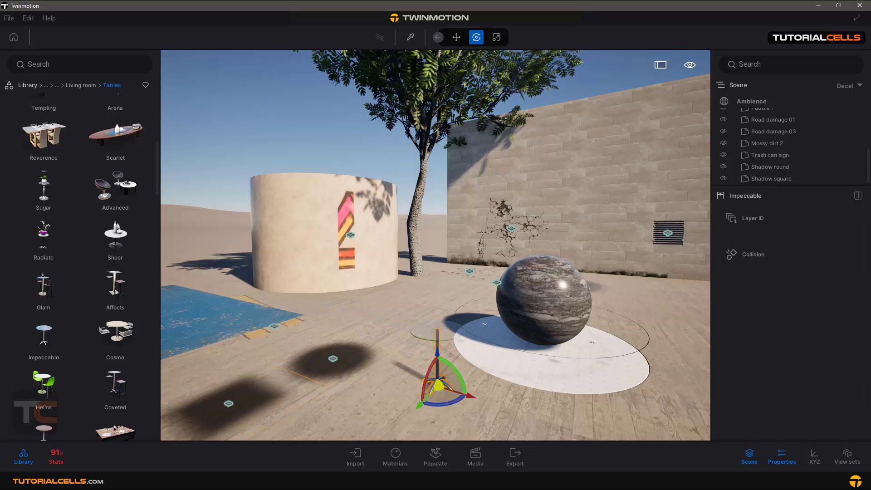
Examine the Impeccable table and the neighbouring shadow decals up close from several viewpoints
key(f)
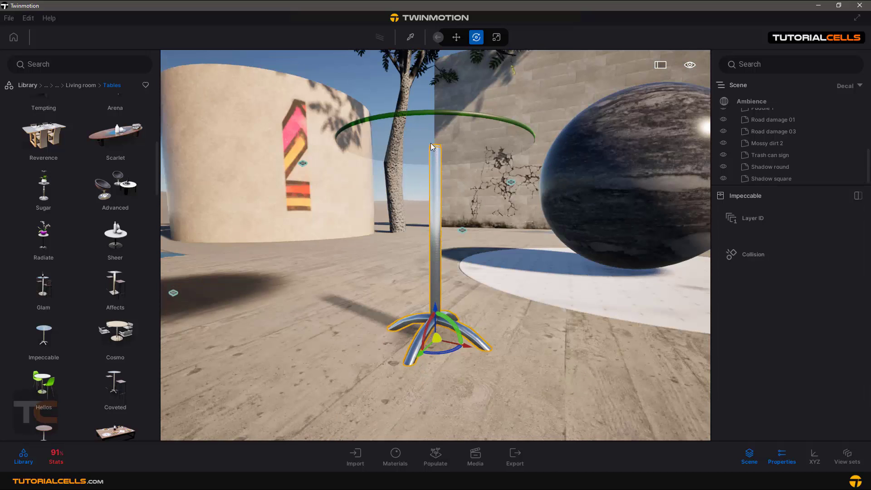
key(q)
key(e)
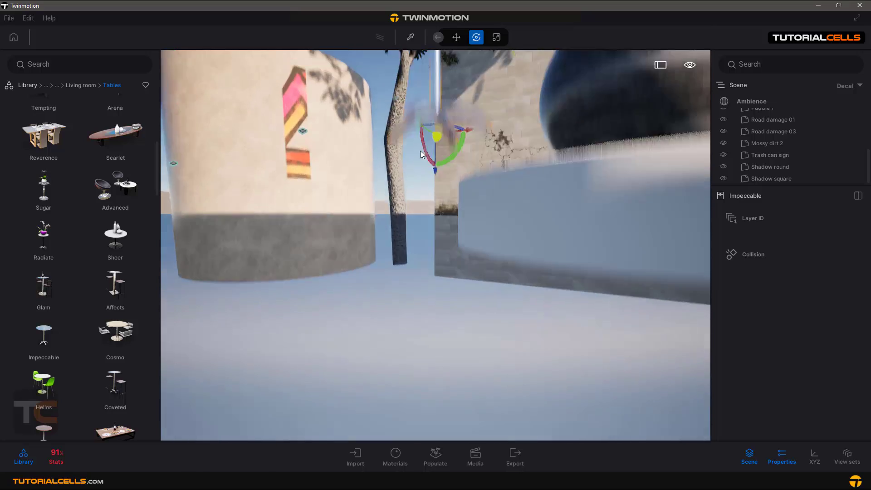
right_drag(407, 137, 272, 234)
scroll(406, 190, down, 3)
key(d)
right_drag(418, 329, 512, 326)
key(e)
key(q)
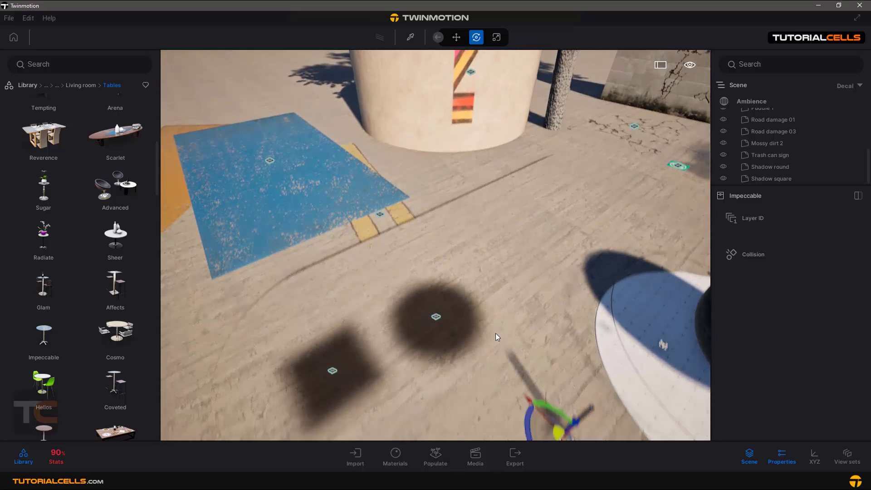
right_drag(534, 273, 610, 166)
key(w)
key(s)
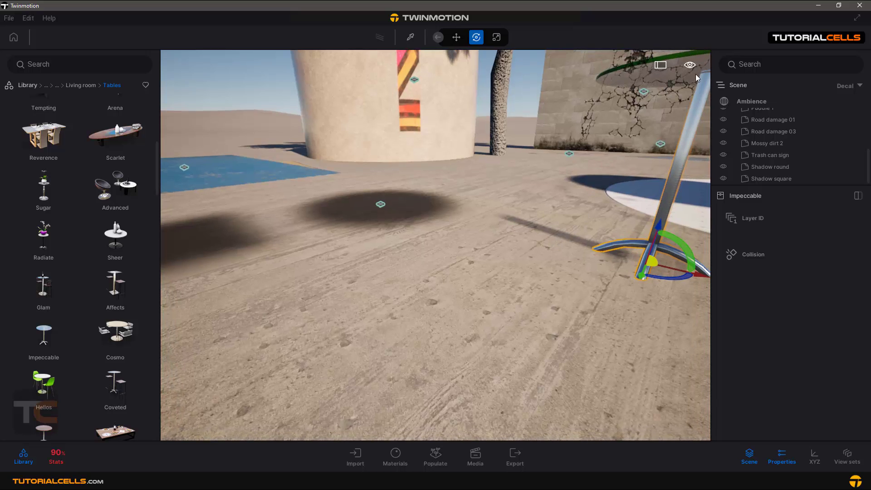
Move the round shadow decal across the paving closer to the base of the Impeccable table
mouse_move(690, 115)
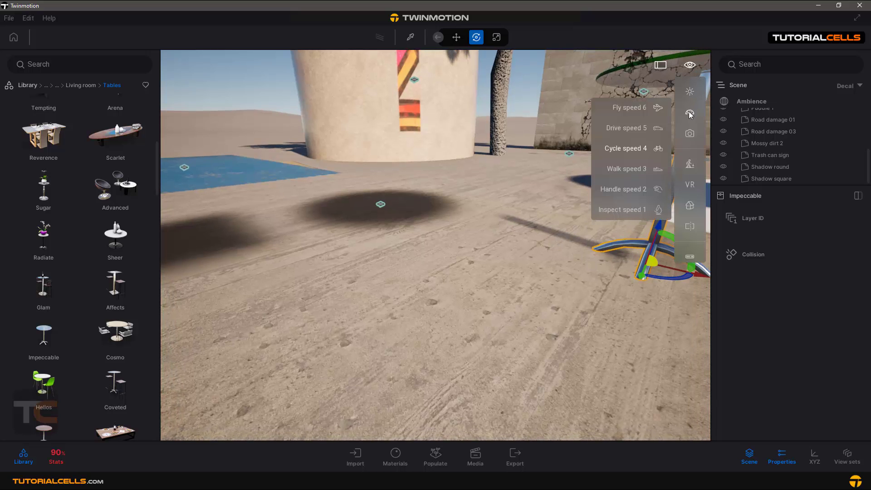
right_drag(569, 209, 595, 242)
key(d)
key(e)
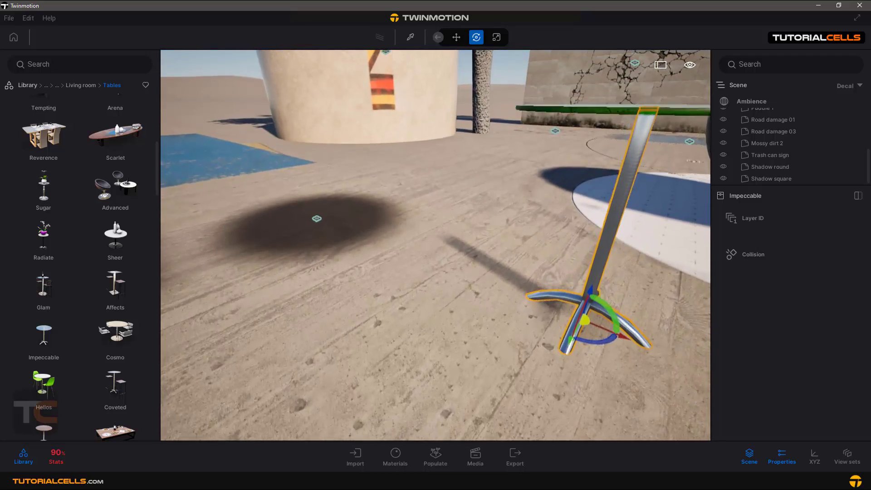
key(e)
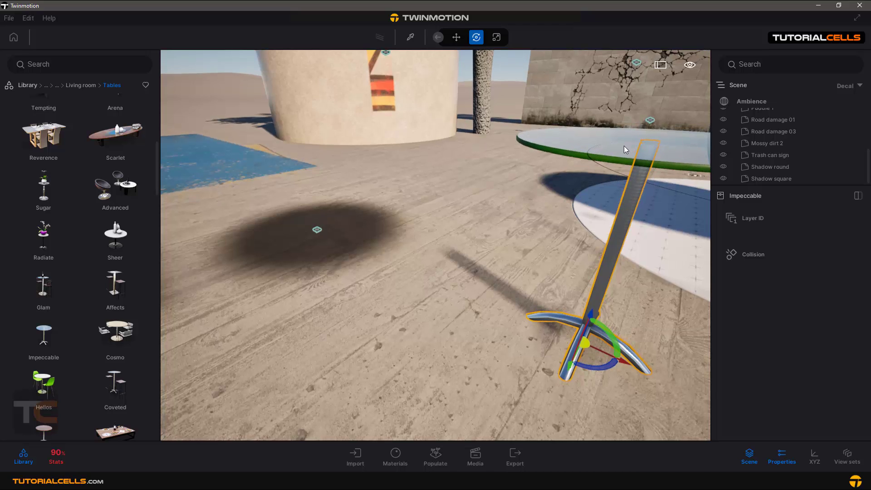
click(319, 230)
drag(330, 244, 407, 232)
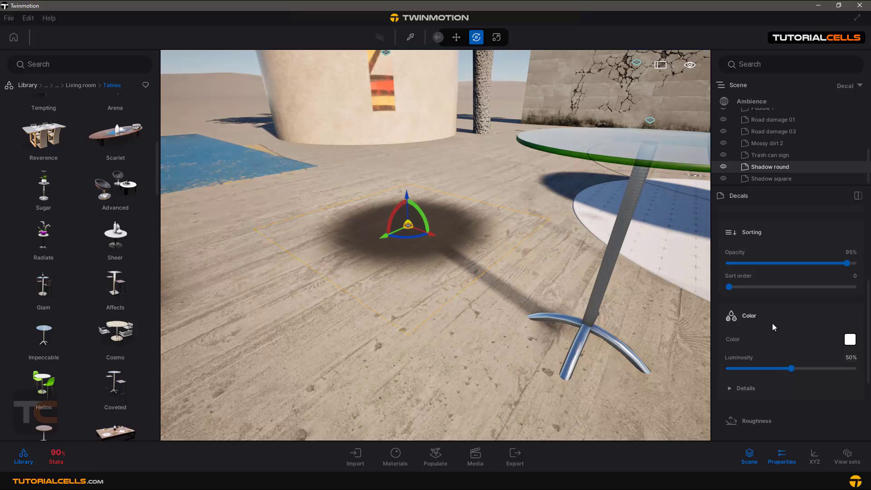
scroll(772, 322, up, 4)
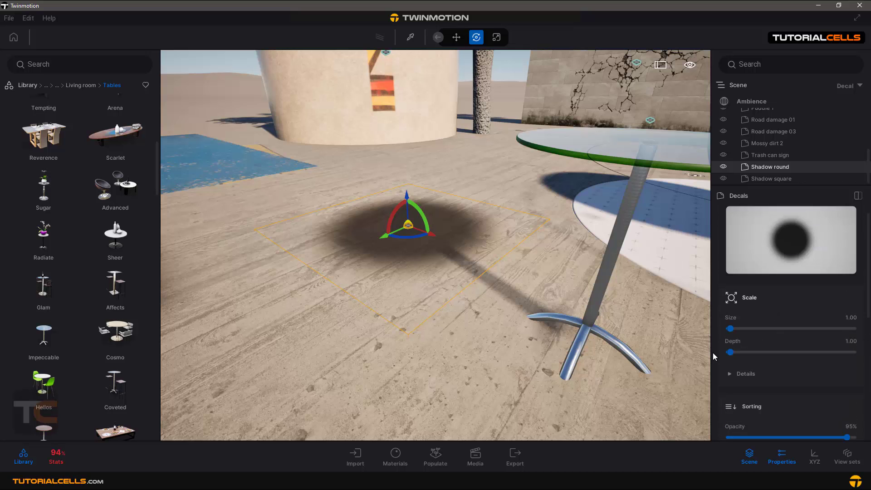
scroll(494, 230, down, 5)
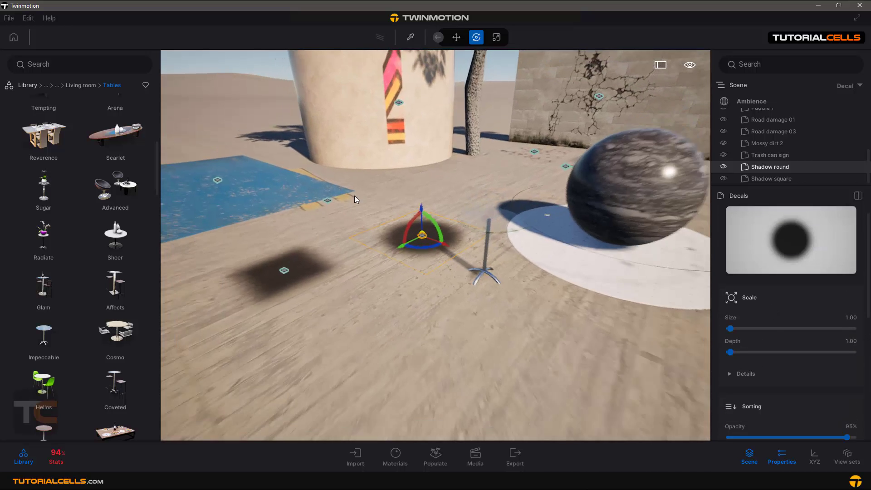
Select the double line marking decal at the edge of the blue parking spot
right_drag(500, 262, 703, 247)
right_drag(635, 250, 435, 156)
drag(489, 281, 480, 367)
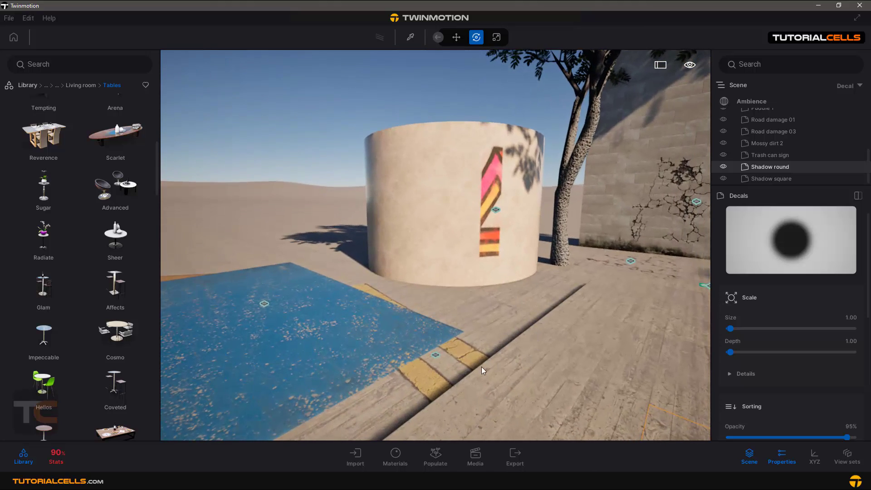
click(436, 356)
right_drag(402, 367, 544, 390)
mouse_move(254, 363)
right_down()
mouse_move(340, 363)
mouse_move(349, 376)
mouse_move(336, 376)
mouse_move(358, 376)
mouse_move(408, 408)
mouse_move(481, 412)
mouse_move(481, 388)
mouse_move(309, 435)
mouse_move(332, 284)
right_up()
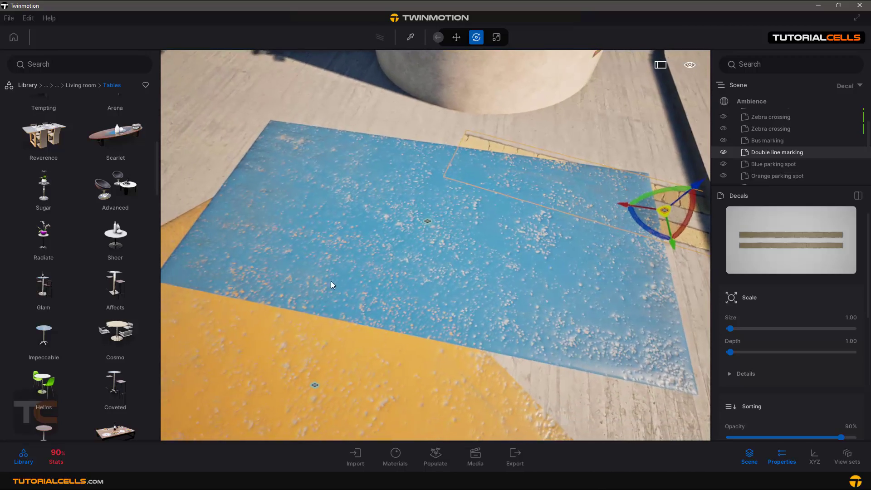
Set the navigation speed to Handle speed 2
click(689, 65)
click(689, 115)
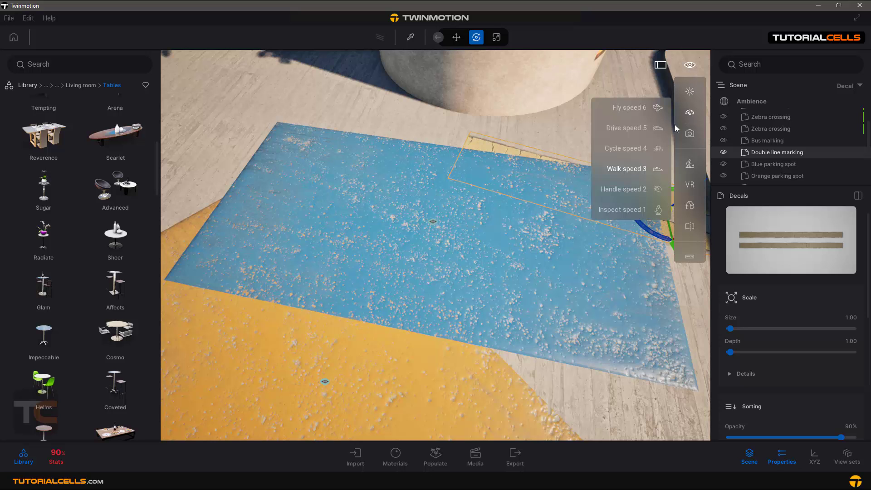
click(597, 186)
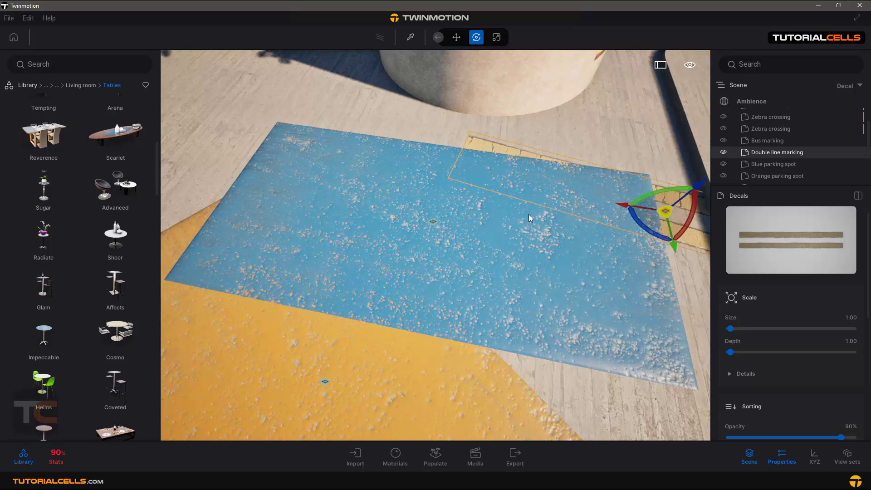
shift+middle_drag(290, 262, 373, 261)
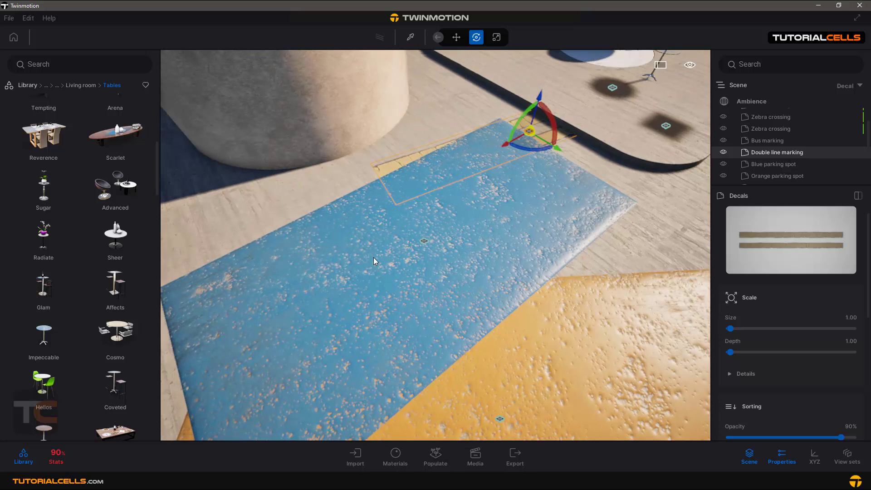
Scale the blue parking spot decal down to a size of 0.37
click(424, 242)
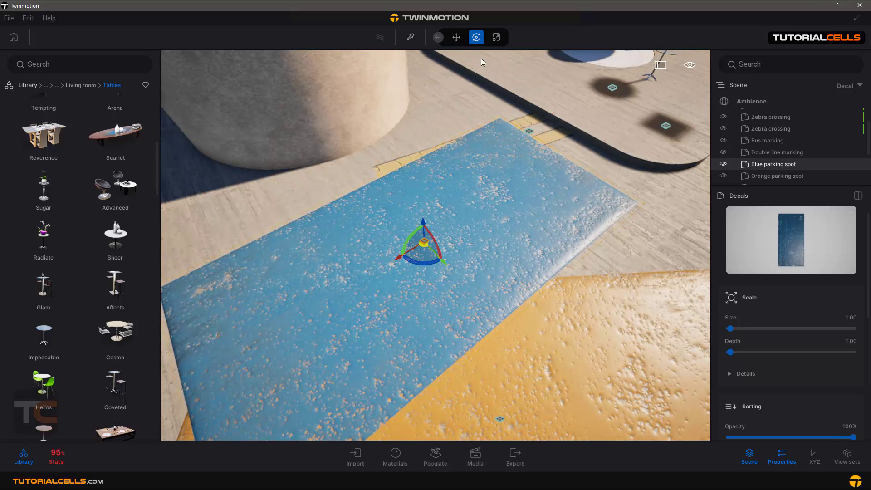
click(496, 38)
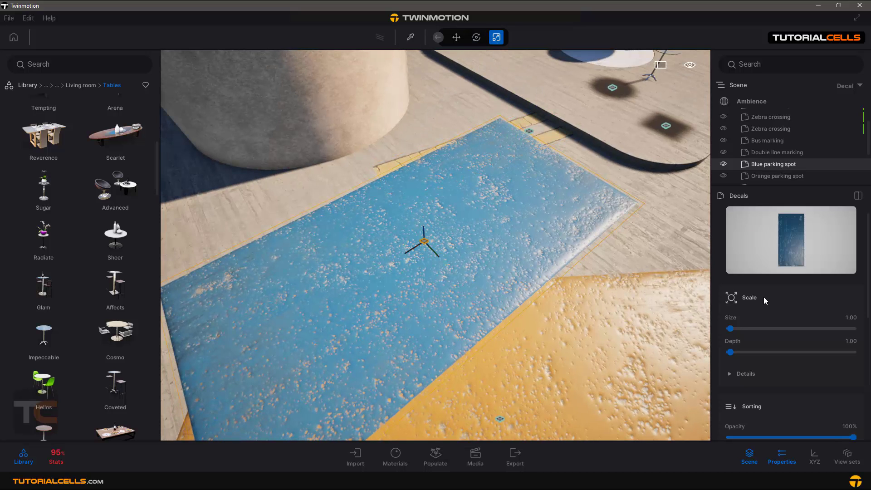
drag(730, 329, 731, 329)
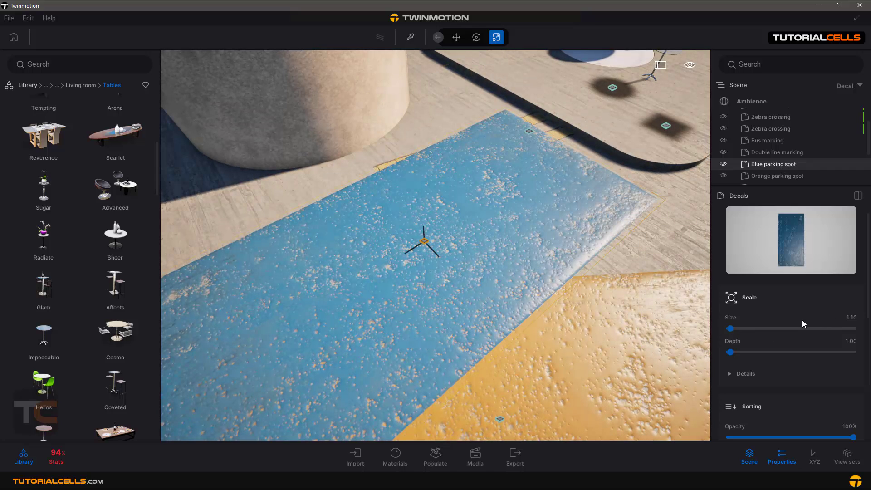
key(ctrl+z)
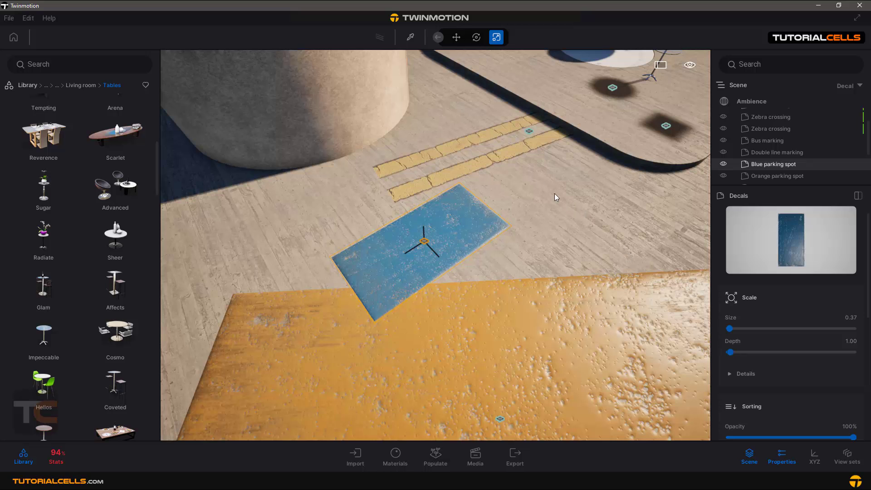
Set the double line marking decal's depth to 33.58 so it projects over the raised platform edge
right_drag(569, 155, 567, 64)
key(w)
drag(570, 214, 490, 225)
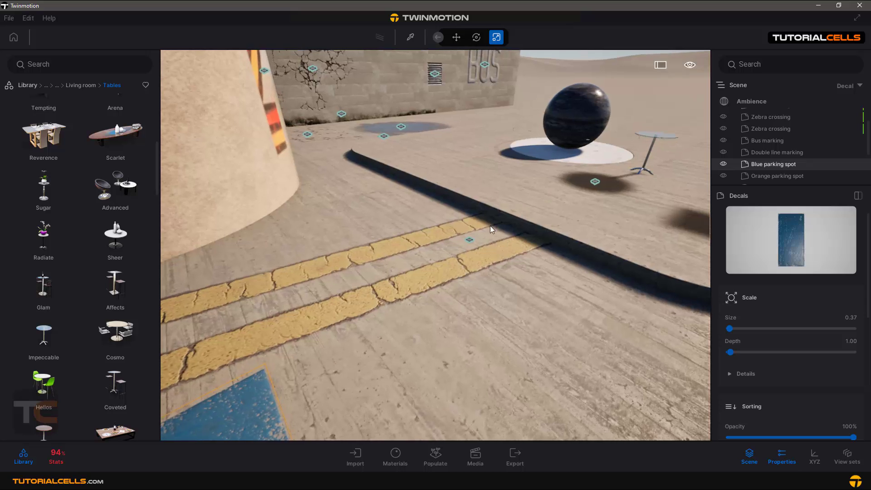
click(470, 239)
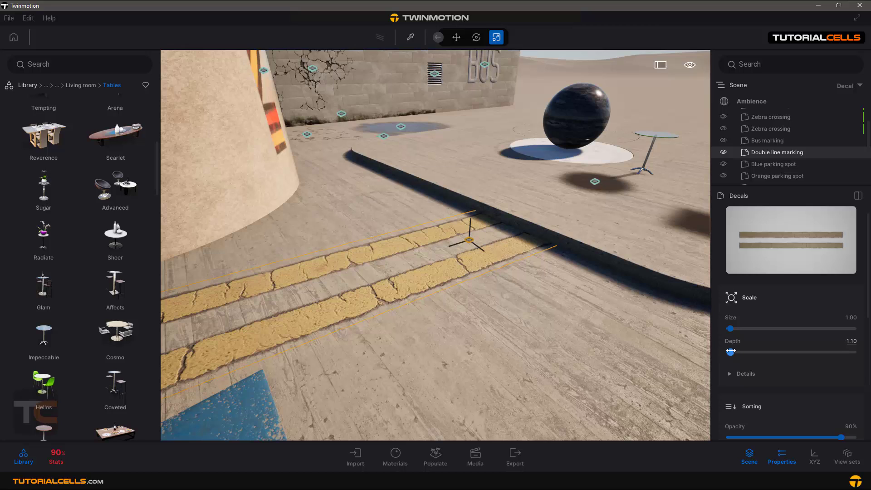
drag(737, 350, 742, 350)
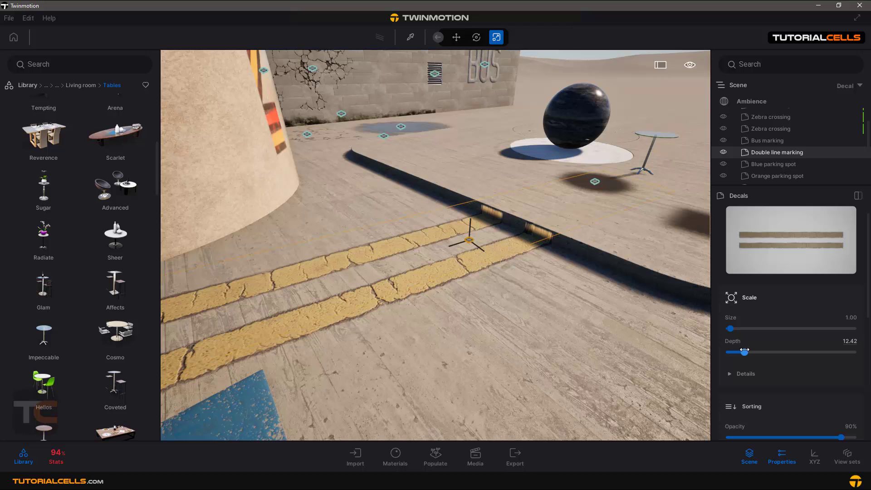
drag(751, 347, 761, 345)
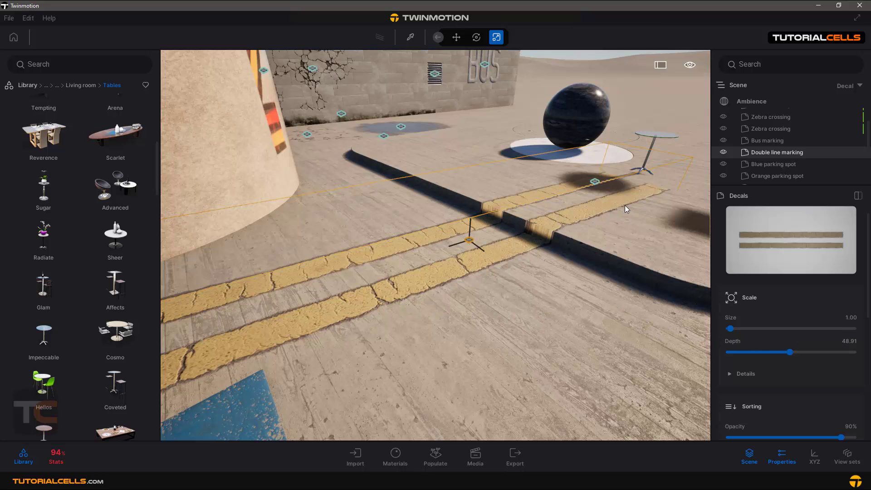
shift+middle_drag(603, 220, 445, 222)
right_drag(445, 222, 331, 216)
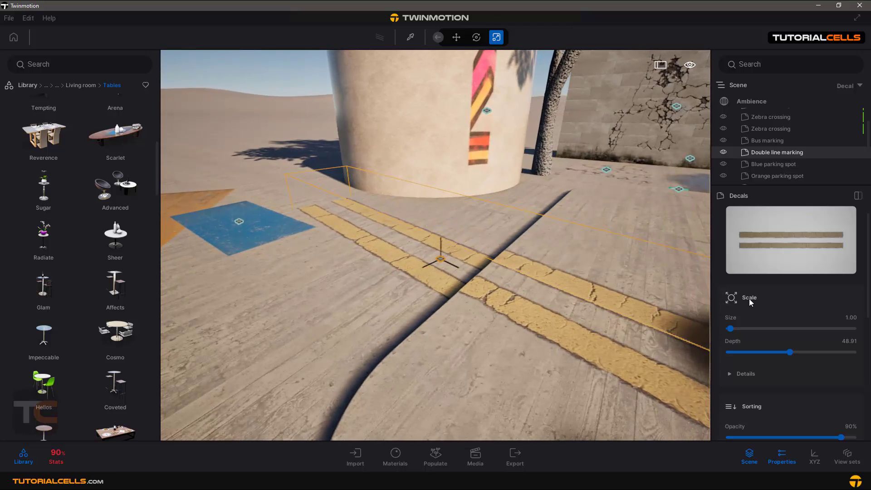
mouse_move(783, 350)
mouse_down()
mouse_move(770, 351)
mouse_move(770, 343)
mouse_up()
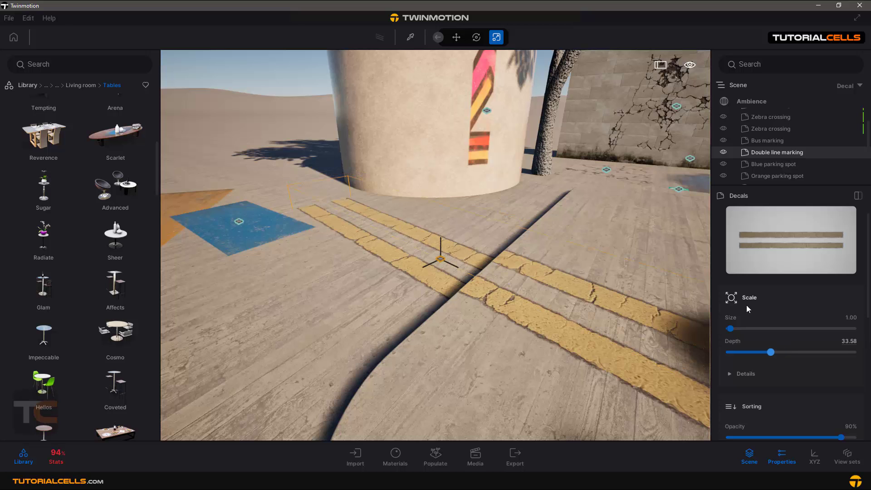
Set the Graffiti 9 decal's depth to 50.73 so it wraps around the curved surface of the cylinder
right_drag(551, 165, 535, 181)
mouse_move(535, 180)
mouse_down()
mouse_move(518, 186)
mouse_move(537, 191)
mouse_up()
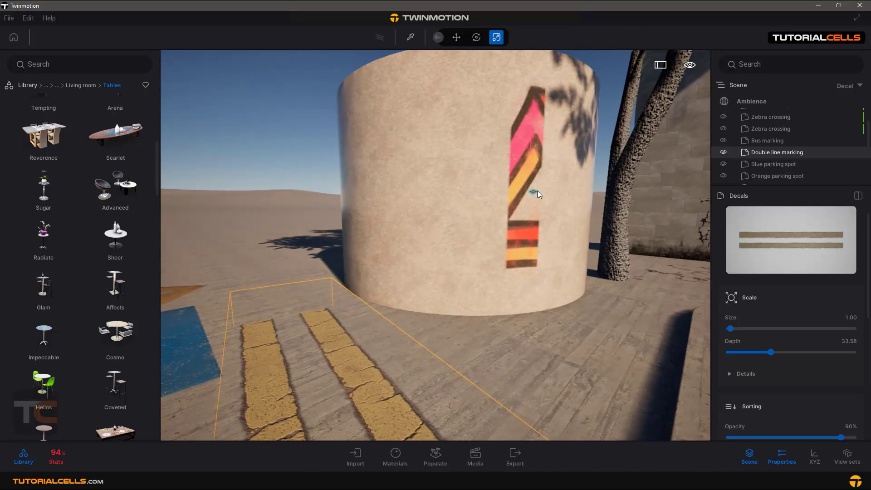
click(534, 190)
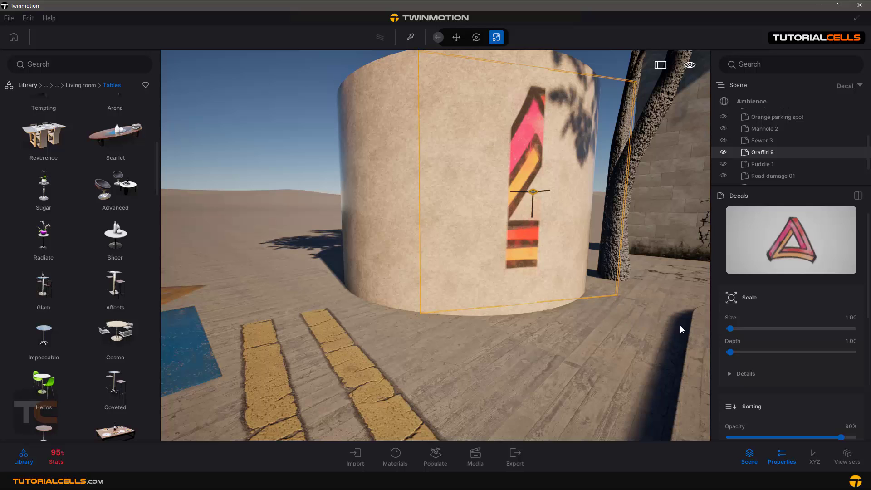
drag(729, 351, 792, 352)
right_drag(540, 251, 547, 209)
key(a)
key(w)
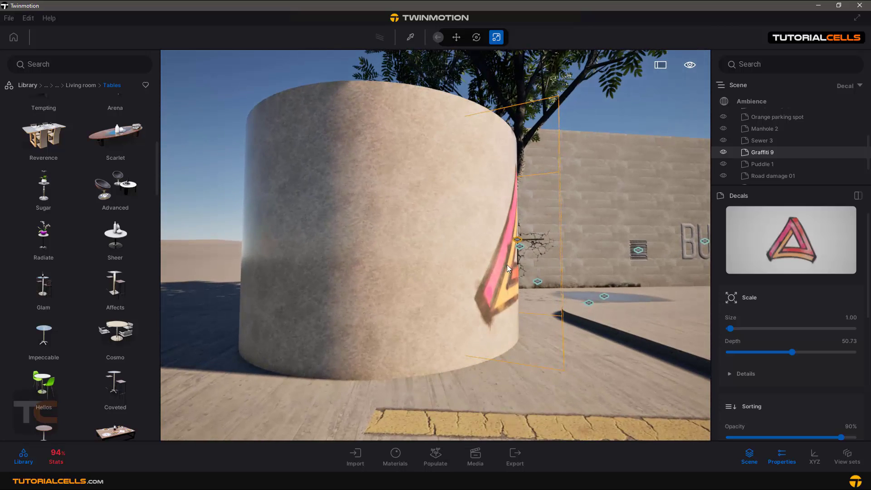
key(d)
right_drag(465, 271, 704, 340)
key(a)
key(s)
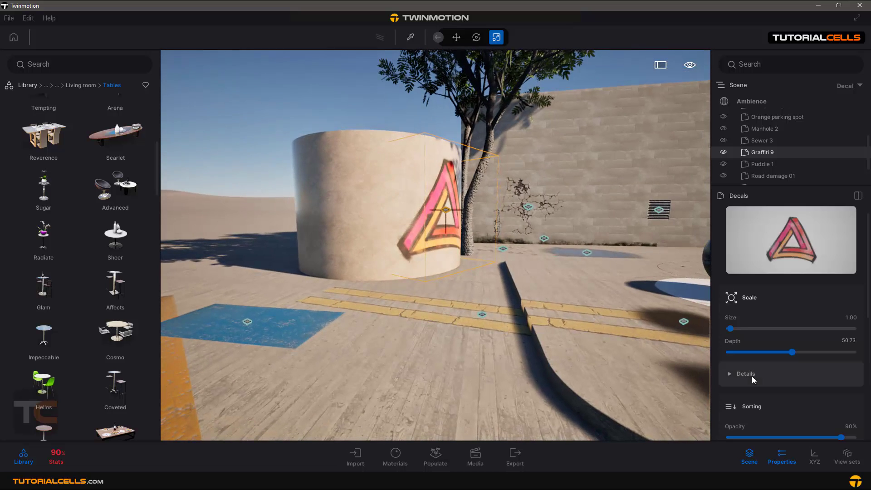
Set the round shadow decal's length to 0.9 and width to 1.2 in its detailed scale settings
scroll(752, 377, down, 2)
click(729, 329)
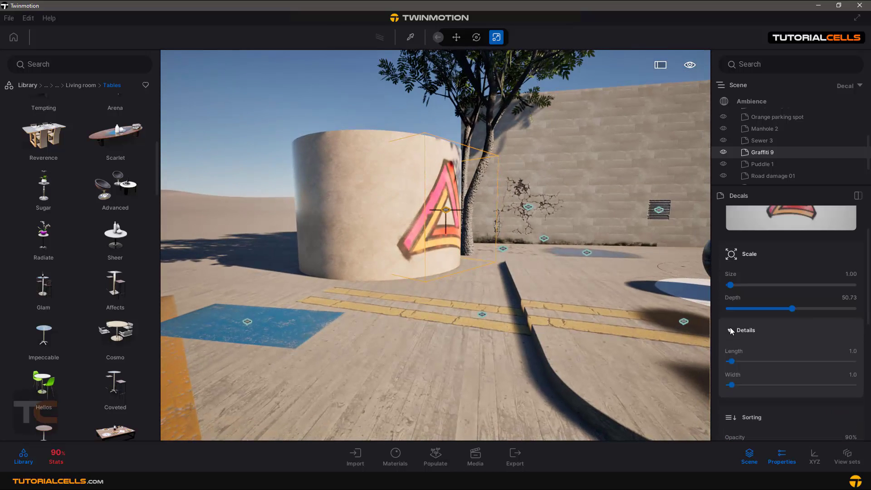
key(a)
right_drag(598, 336, 536, 305)
key(d)
key(a)
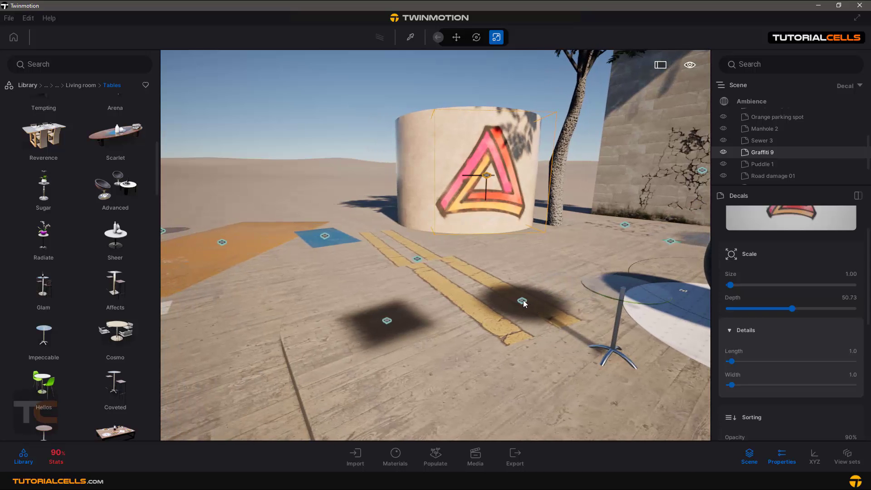
click(522, 301)
drag(731, 362, 734, 383)
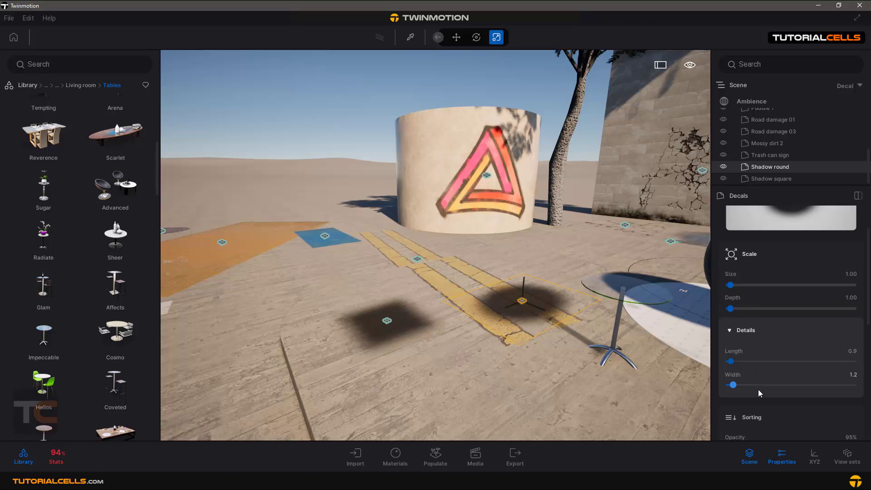
Lower the round shadow decal's opacity to 54%
scroll(761, 390, down, 3)
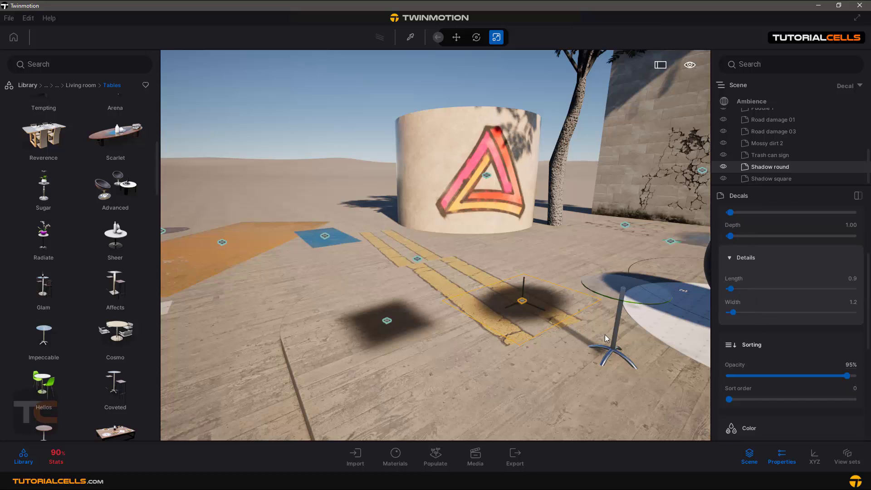
drag(846, 375, 794, 378)
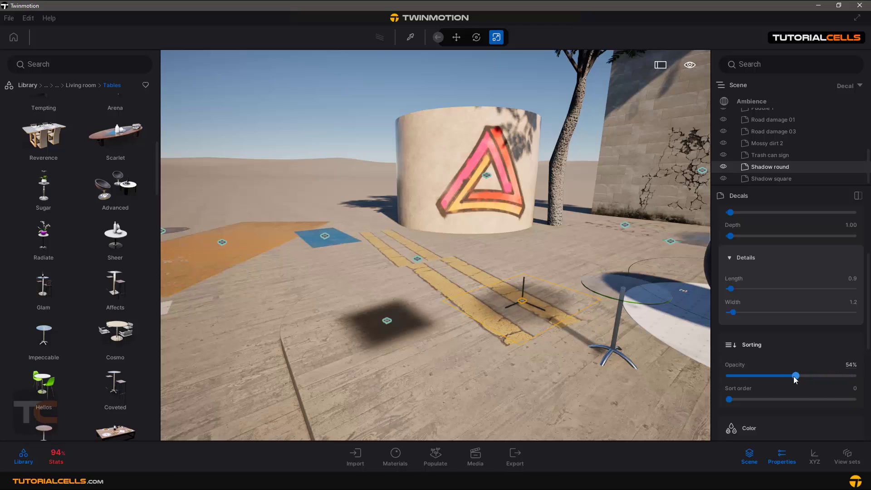
key(w)
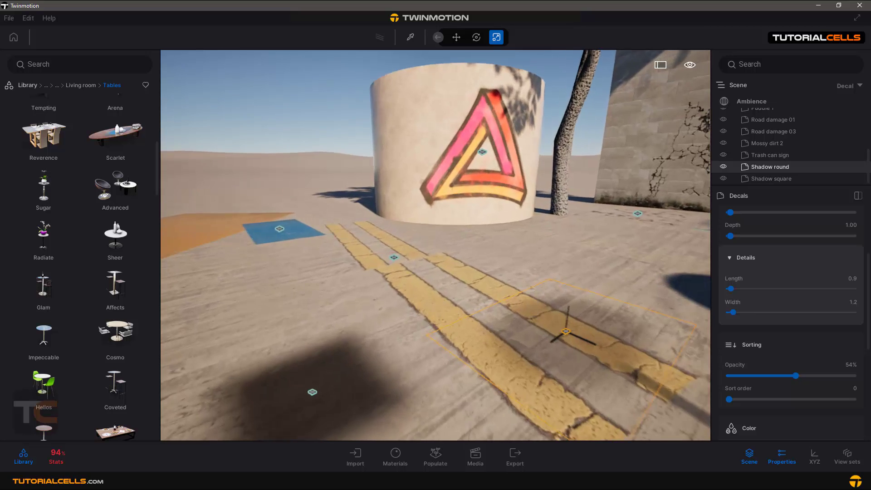
key(s)
right_drag(530, 300, 520, 299)
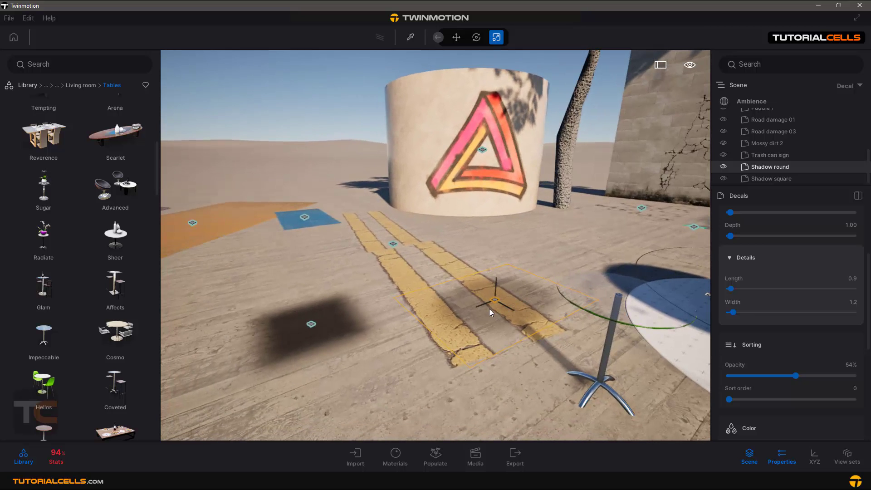
Compare the scale and sorting settings of the square shadow decal with those of the round shadow decal
click(311, 324)
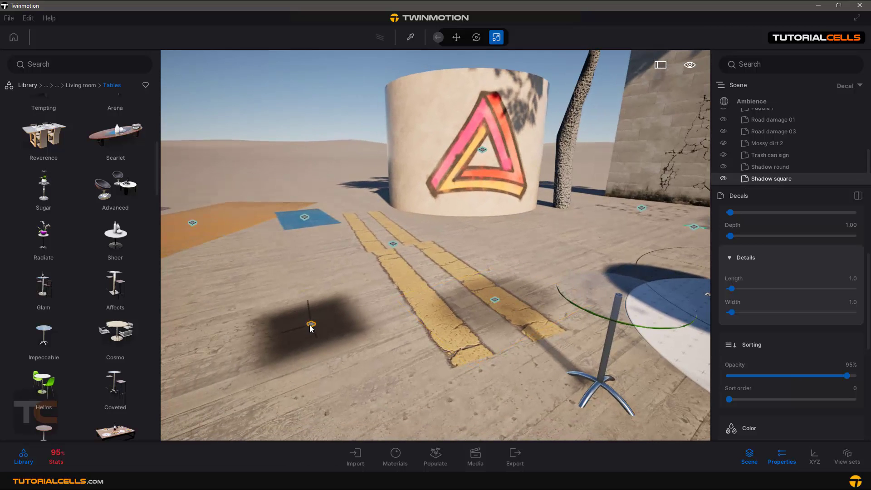
click(495, 299)
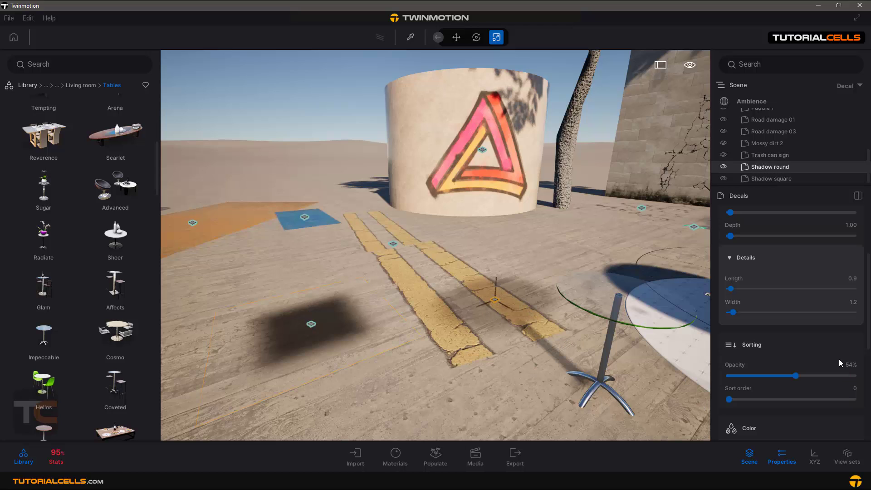
scroll(771, 387, down, 1)
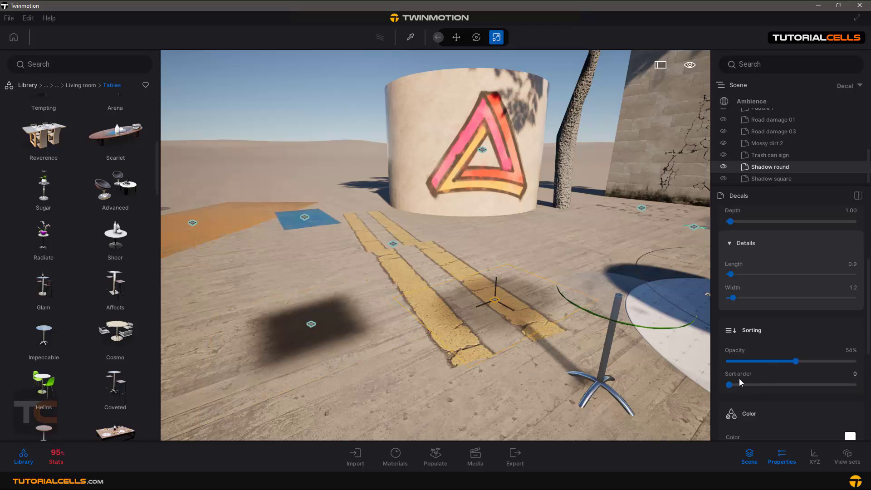
Set the sort order of the zebra crossing decal overlapping the orange parking spot to 1
key(a)
right_drag(594, 336, 658, 345)
key(a)
key(a)
right_drag(444, 363, 526, 395)
key(e)
key(e)
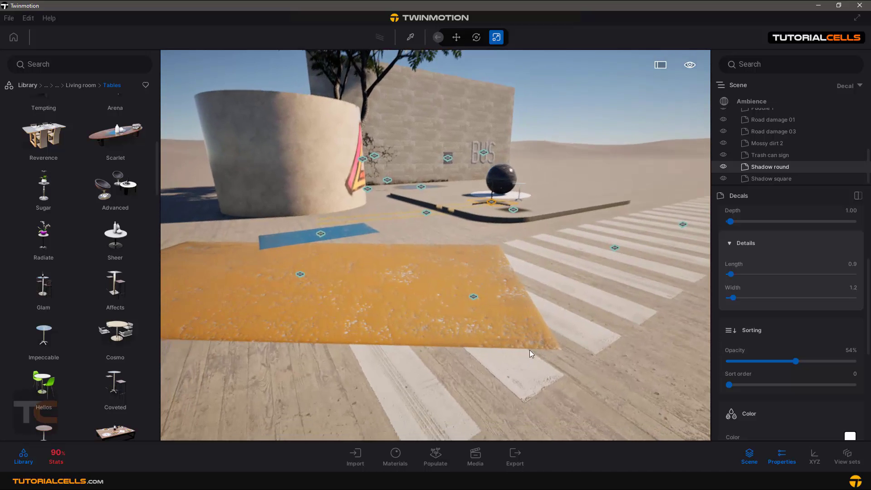
right_drag(529, 350, 526, 358)
drag(527, 347, 529, 348)
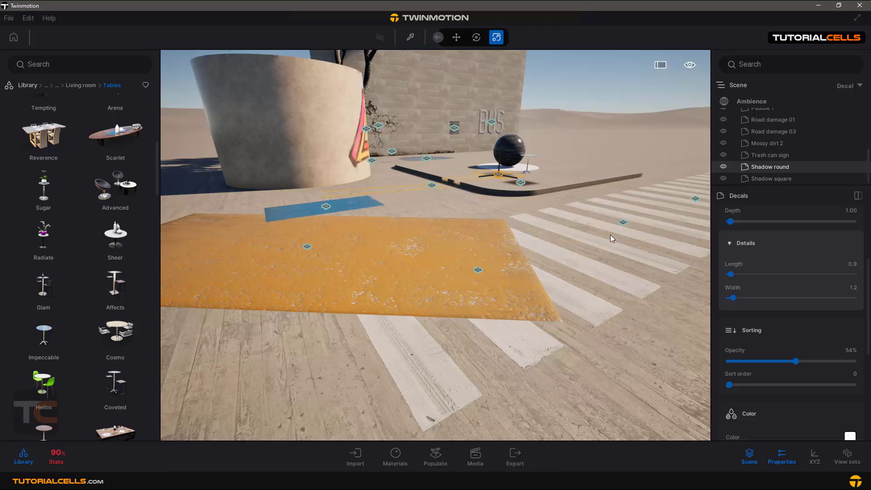
click(480, 271)
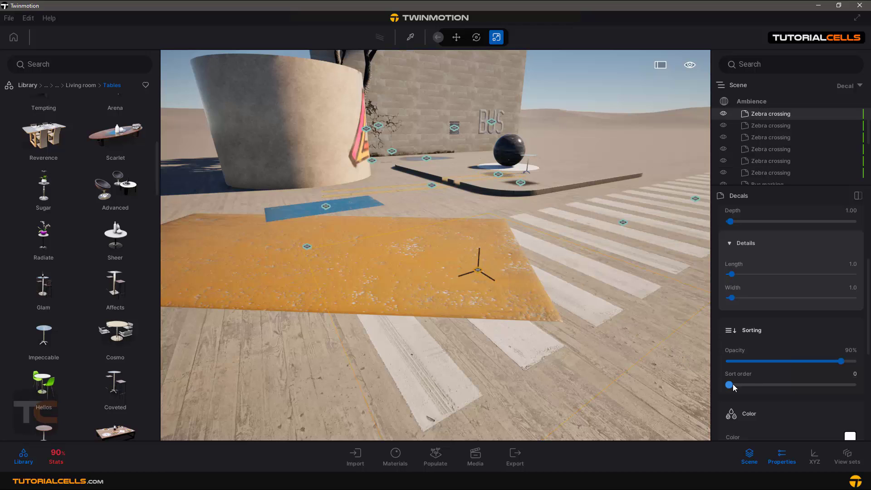
drag(730, 385, 746, 387)
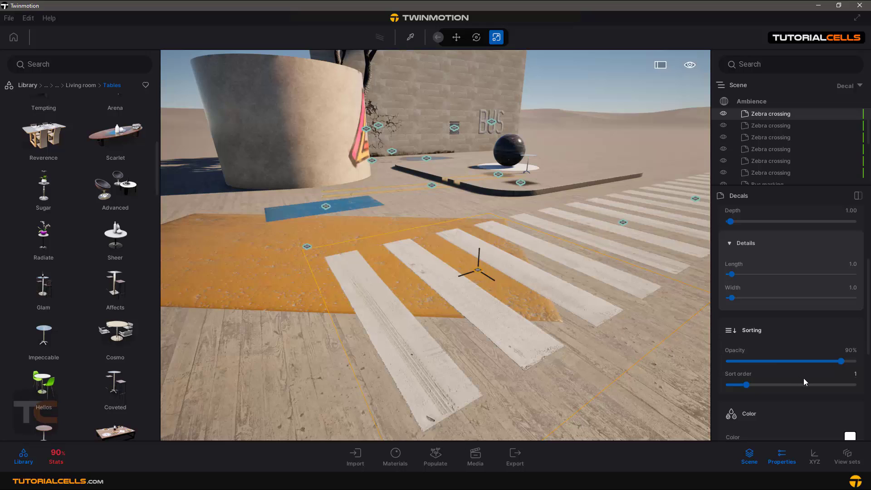
Compare the sort order of the orange parking spot decal with that of the overlapping zebra crossing decal
click(279, 262)
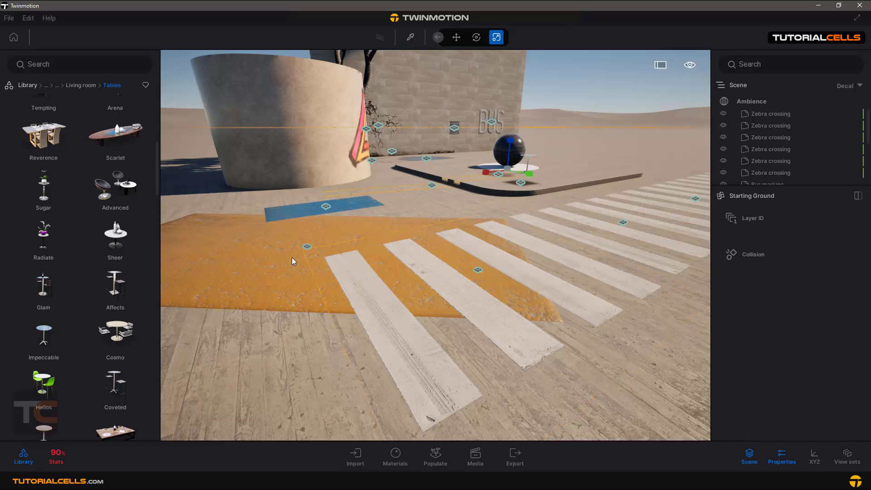
click(307, 248)
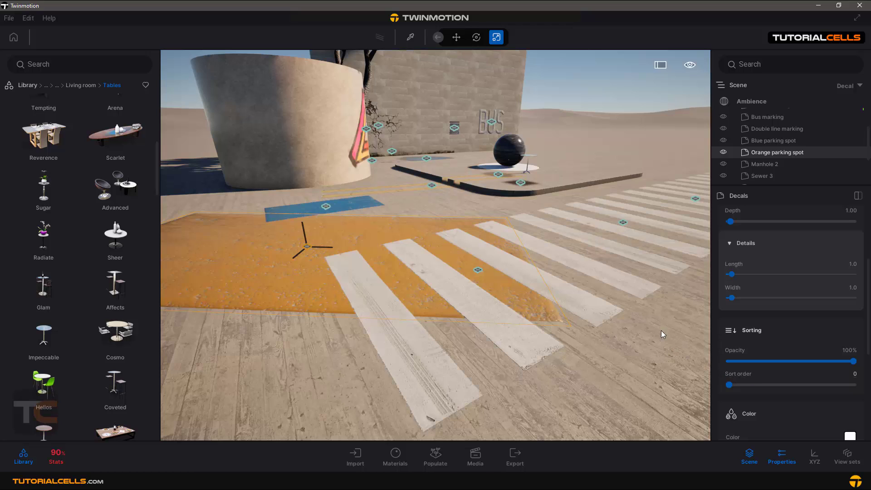
click(479, 271)
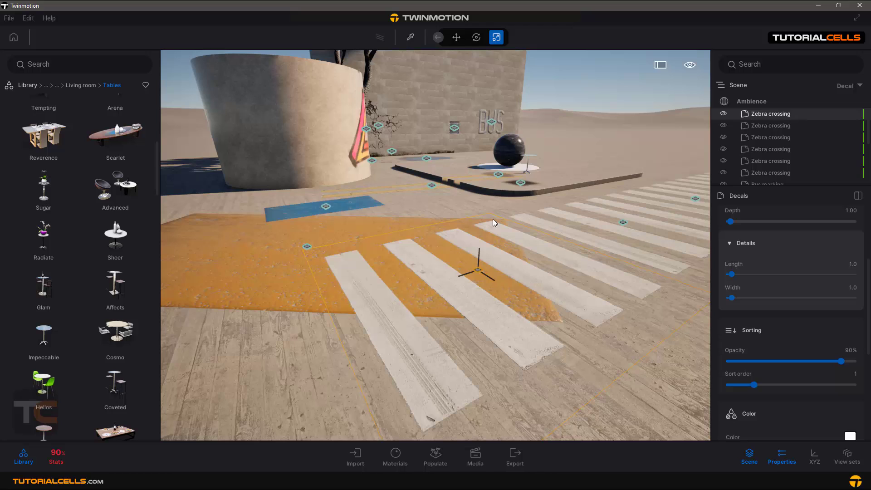
Move the blue parking spot decal onto the zebra crossing where it overlaps the orange spot and set its sort order to 2
click(326, 207)
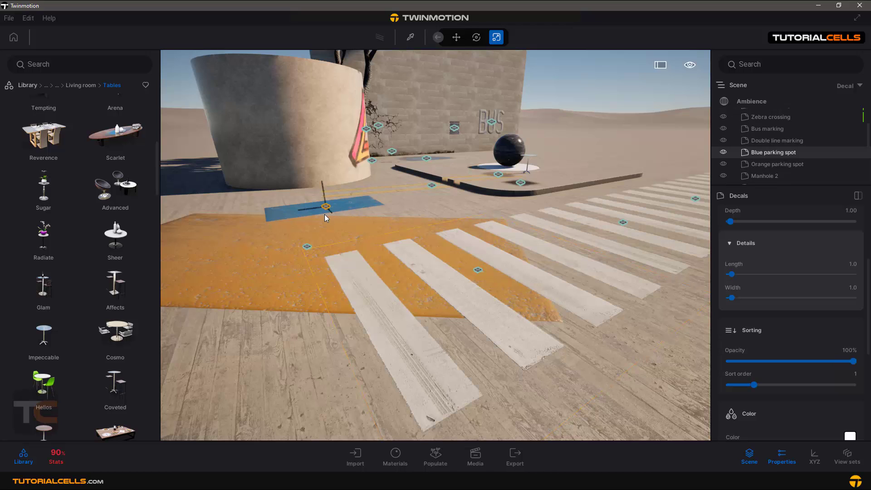
click(456, 37)
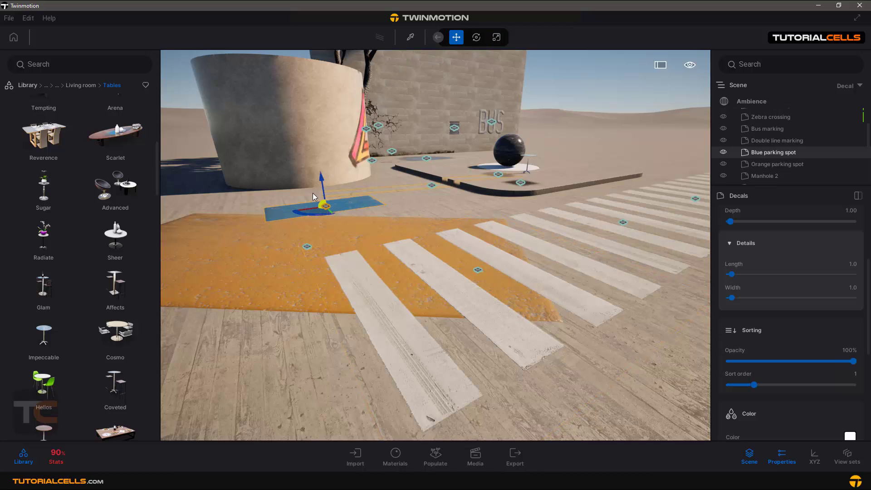
drag(318, 209, 353, 310)
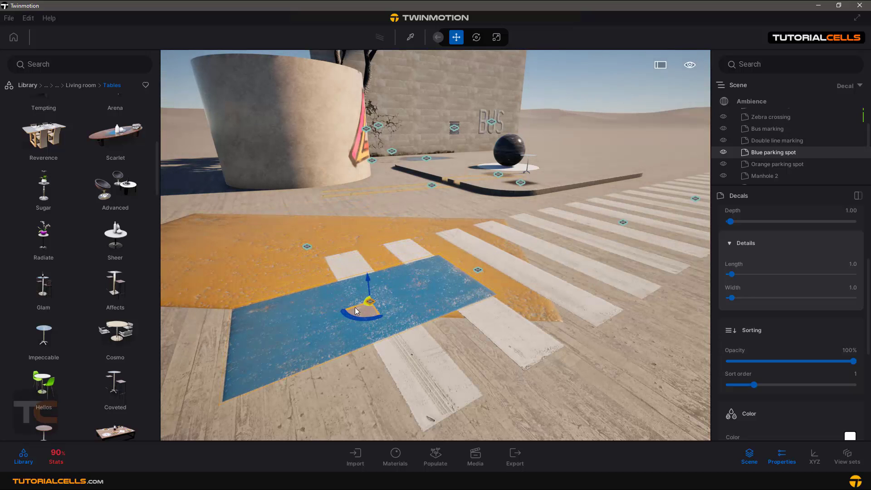
drag(746, 387, 771, 386)
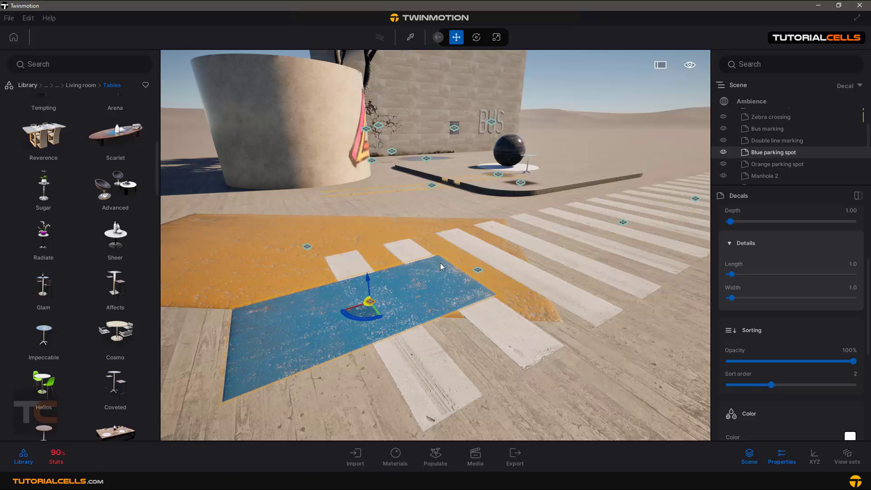
Tint the blue parking spot decal pink and raise its luminosity to 58%
scroll(764, 350, down, 1)
scroll(763, 351, down, 3)
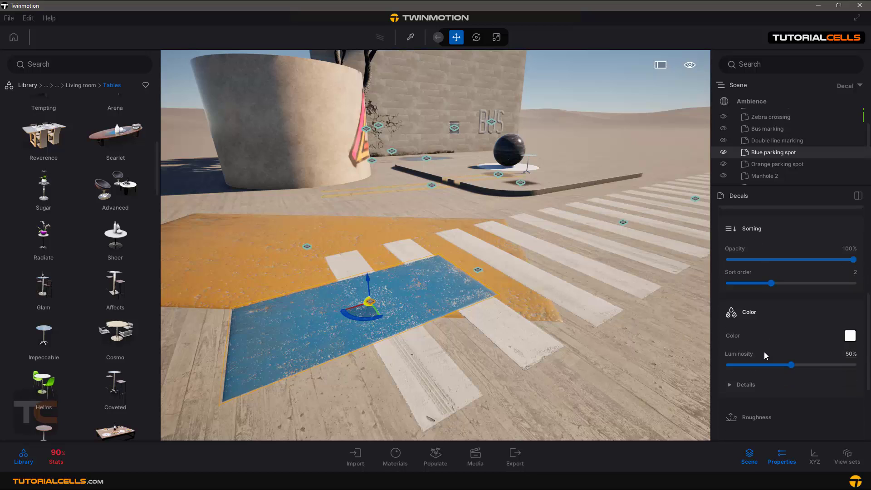
click(850, 337)
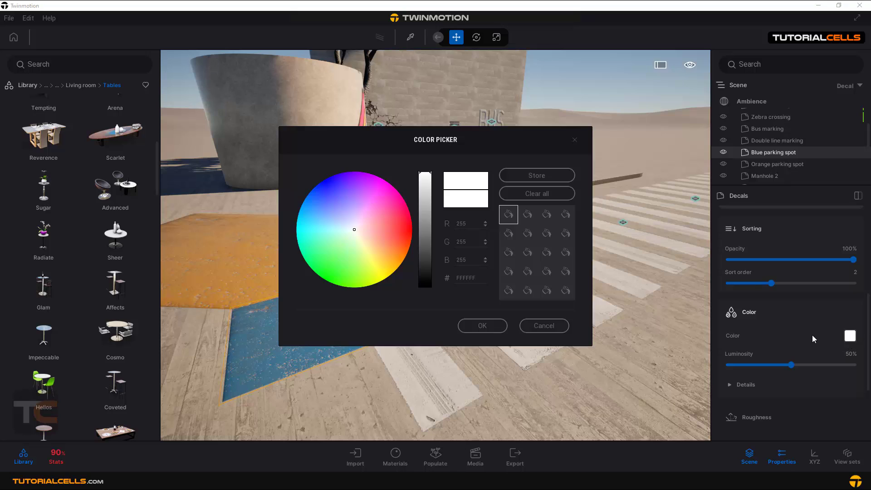
drag(399, 143, 530, 141)
drag(507, 181, 515, 213)
click(618, 326)
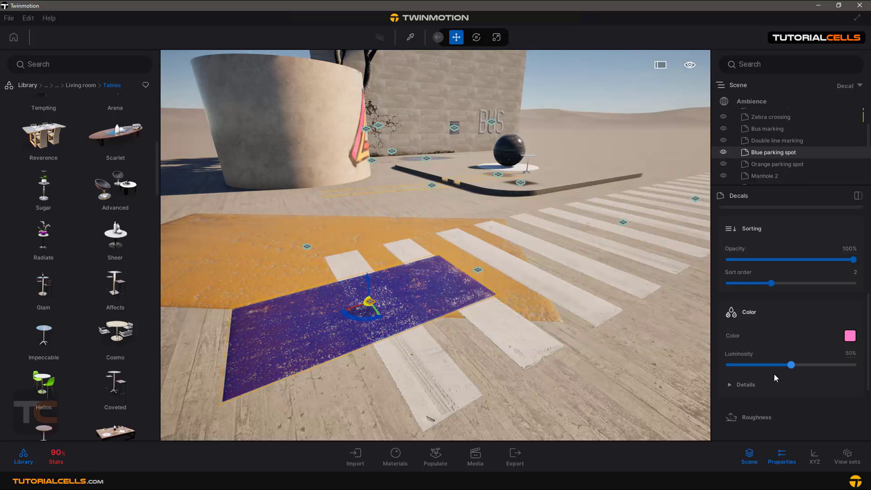
mouse_move(791, 364)
mouse_down()
mouse_move(753, 364)
mouse_move(836, 365)
mouse_move(771, 365)
mouse_move(801, 365)
mouse_up()
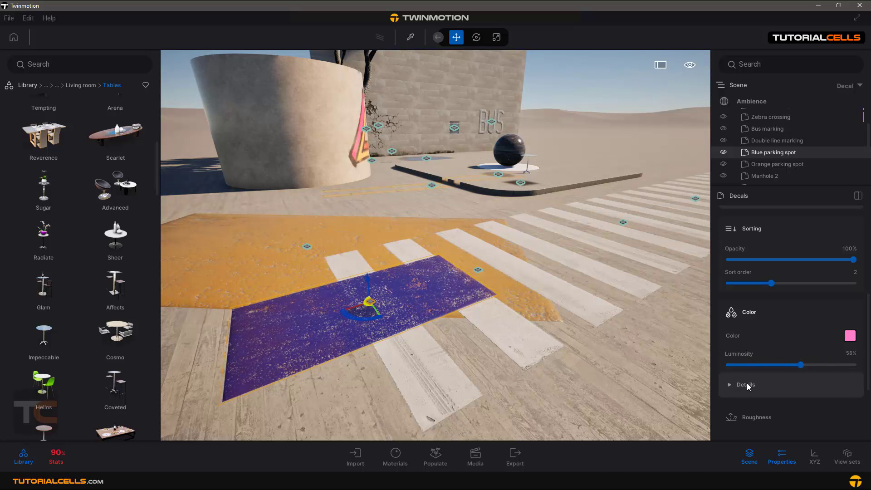
Replace the blue parking spot decal's texture with the Antartica image from the Flags folder
click(729, 387)
scroll(747, 382, down, 3)
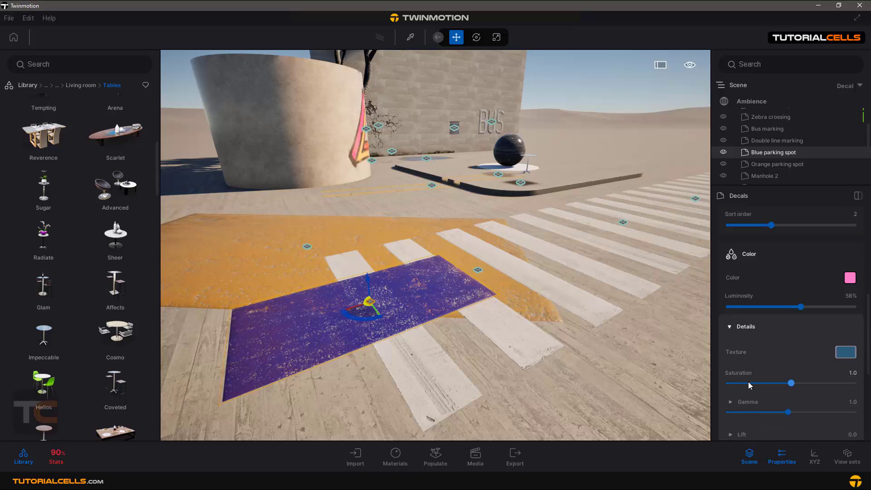
scroll(755, 379, down, 1)
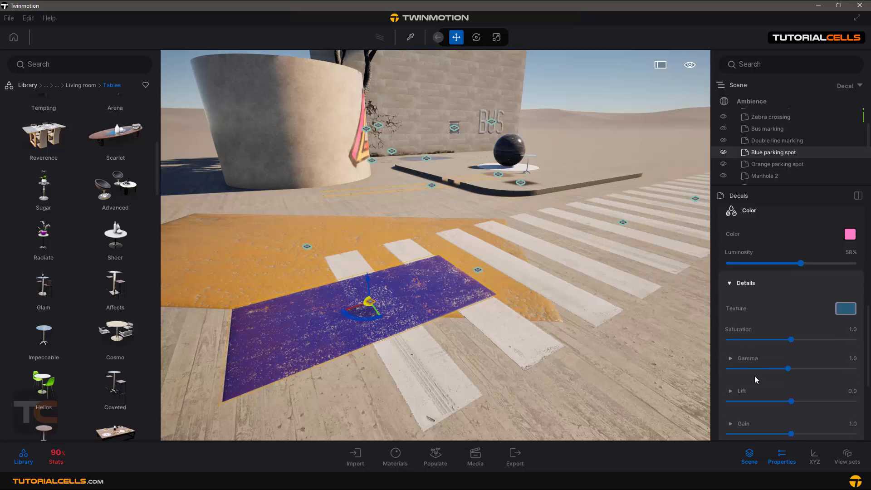
scroll(755, 379, down, 1)
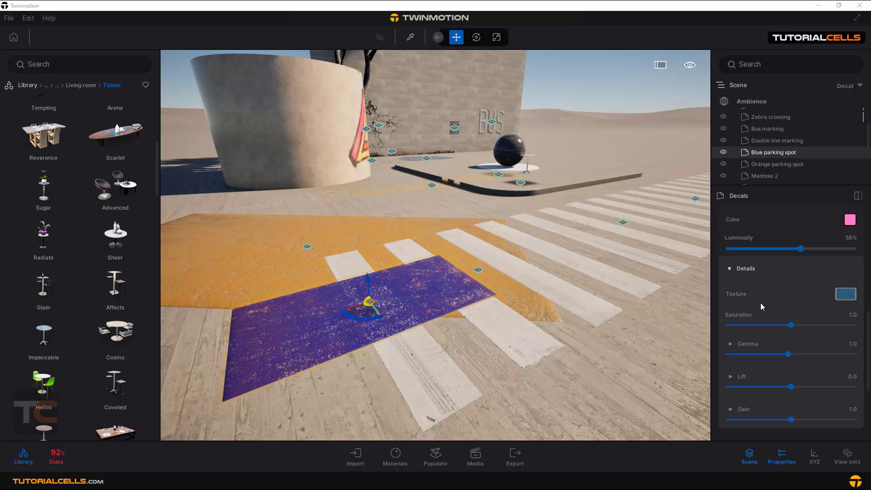
click(848, 295)
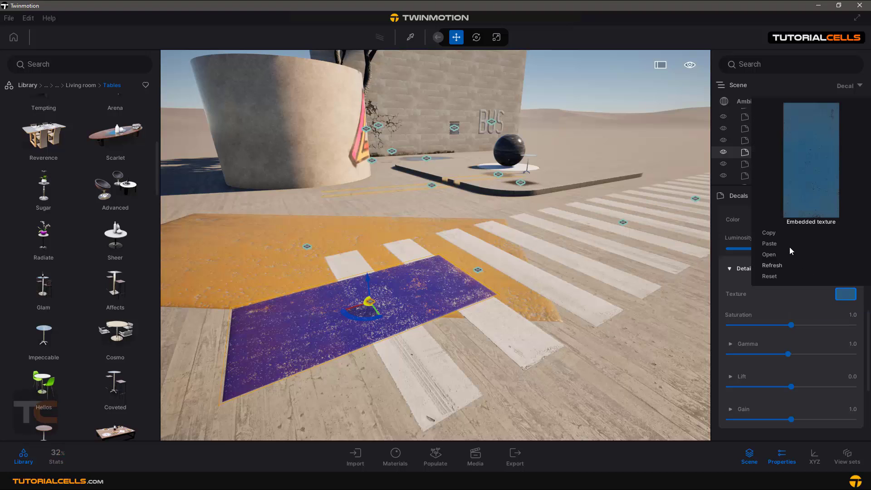
click(766, 255)
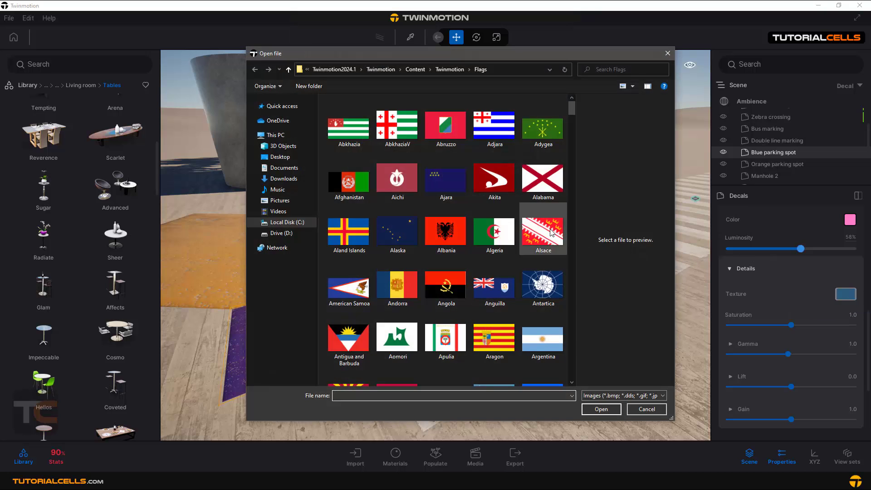
double_click(544, 279)
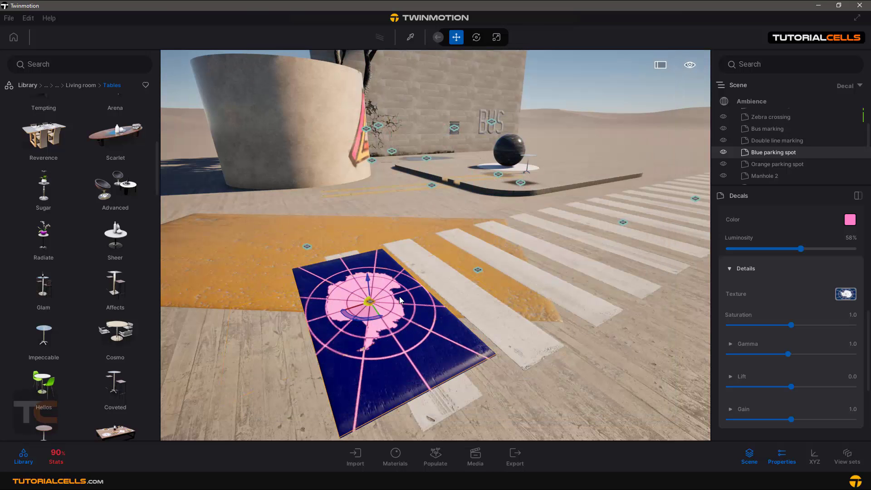
Replace the texture of the Graffiti 9 decal on the cylinder with the Antartica flag image
key(a)
key(a)
right_drag(389, 307, 411, 316)
key(d)
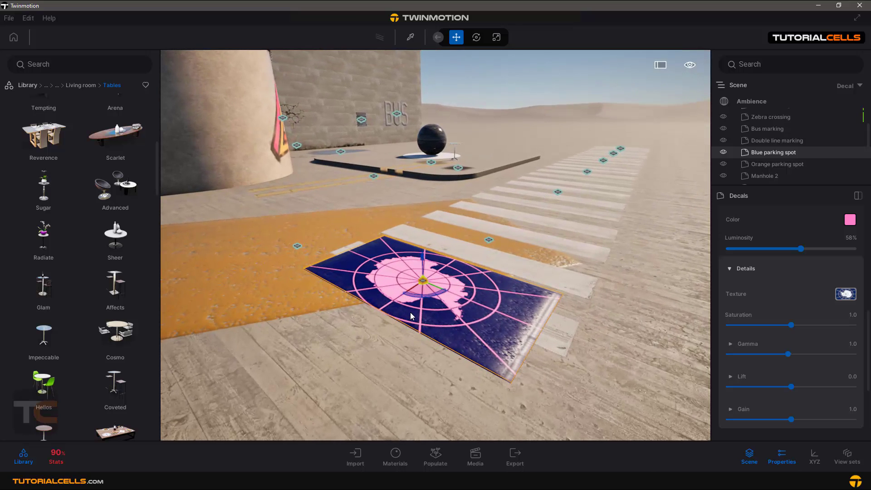
right_drag(462, 294, 390, 214)
key(w)
right_drag(480, 313, 367, 249)
key(w)
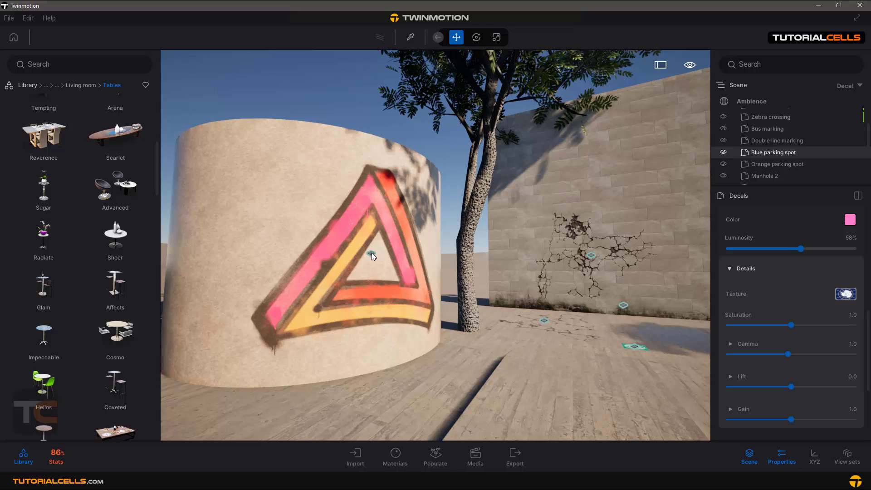
click(372, 254)
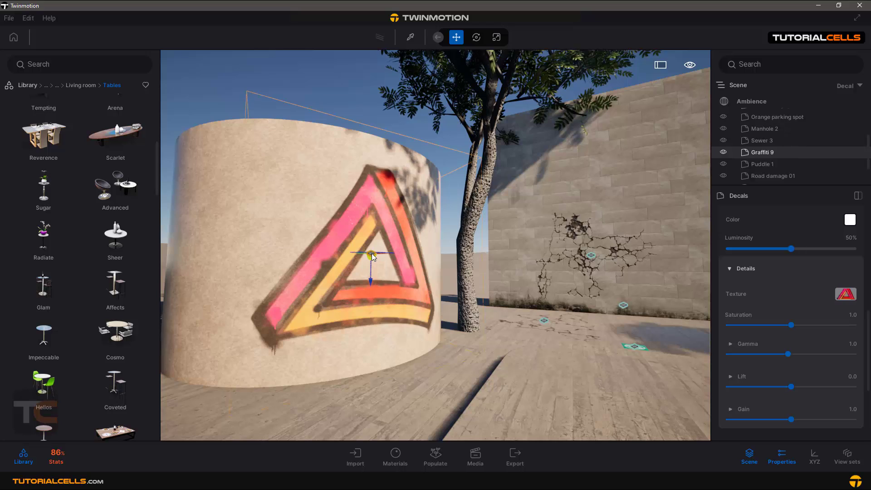
click(842, 298)
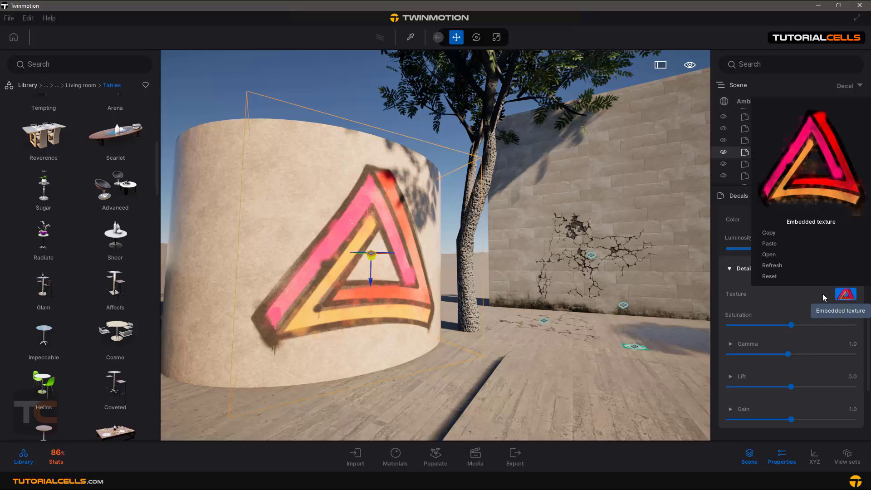
click(770, 255)
double_click(543, 238)
Increase the Graffiti 9 decal's saturation to 1.7
right_drag(426, 252, 388, 264)
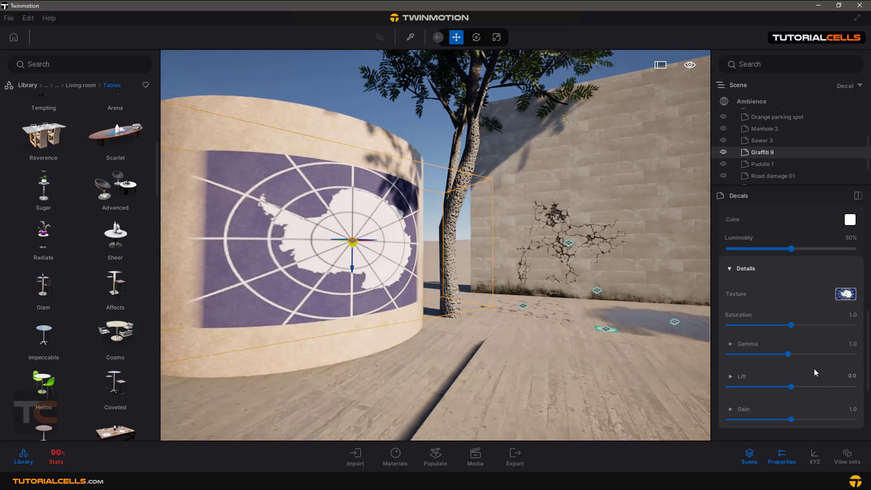
drag(792, 326, 832, 326)
scroll(771, 372, down, 2)
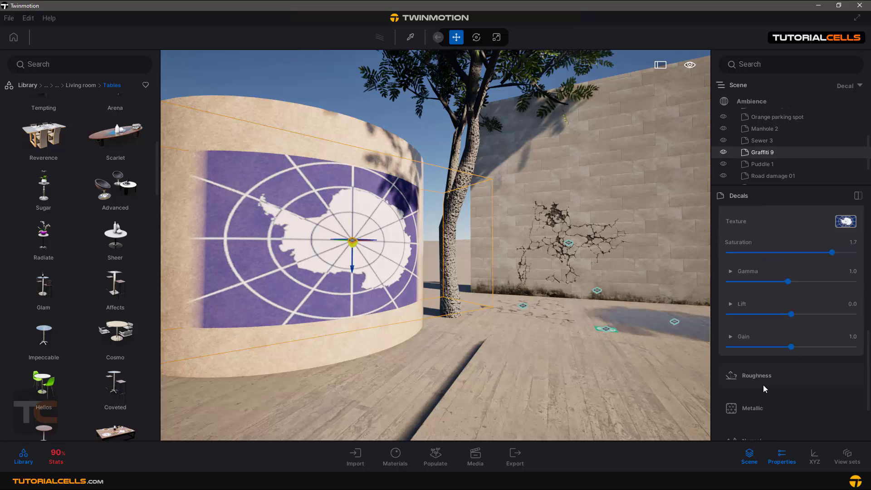
Examine the texture and roughness settings of the Road damage 01 decal on the ground
key(s)
right_drag(508, 328, 504, 359)
key(a)
key(w)
key(w)
key(a)
key(w)
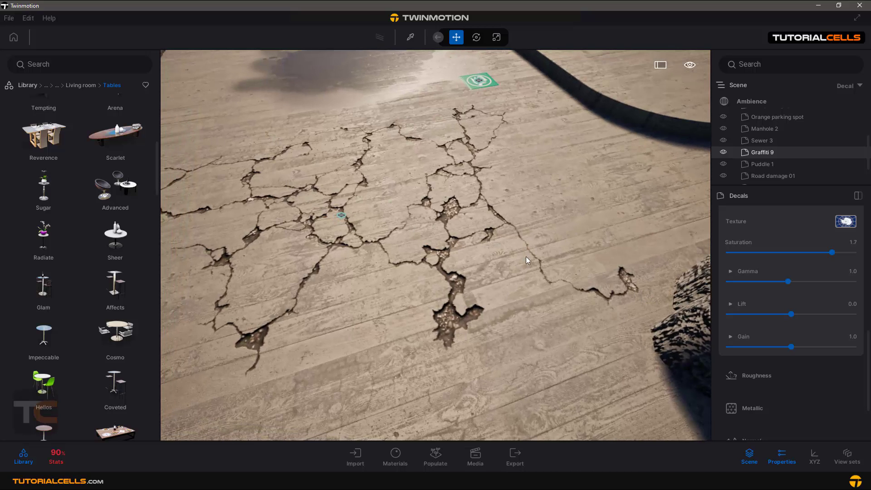
click(342, 215)
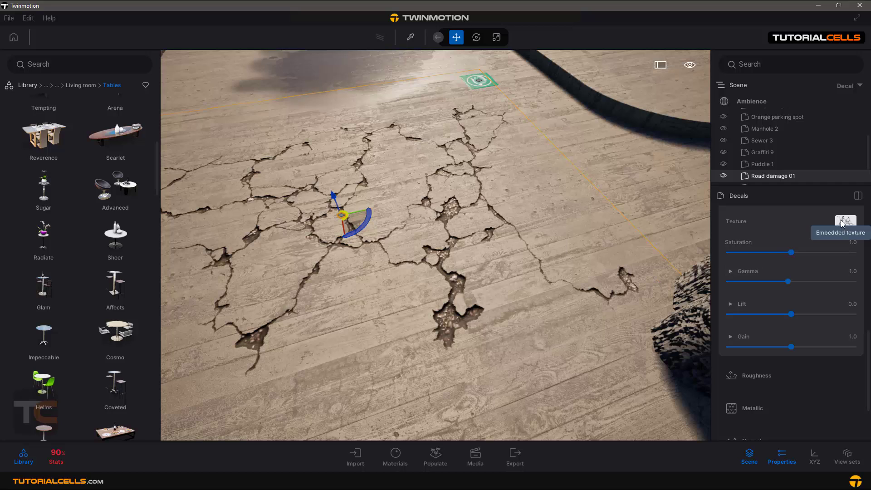
click(772, 377)
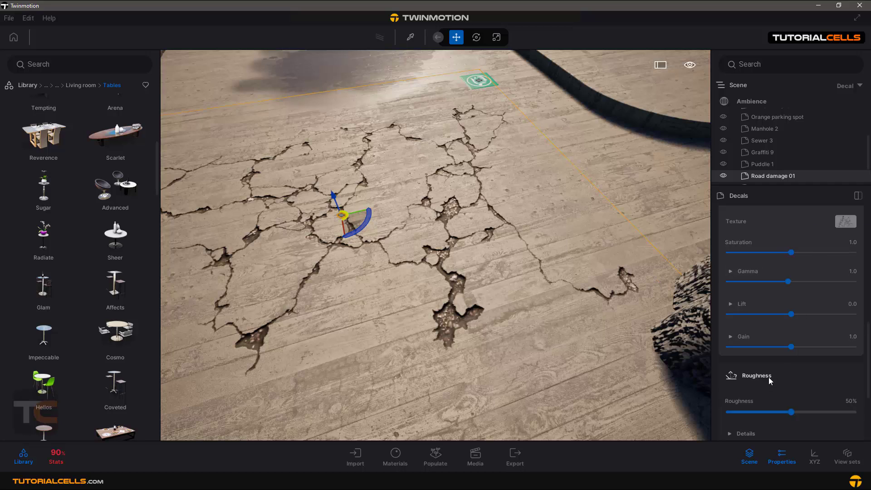
scroll(768, 377, down, 2)
Delete the blue parking spot decal with the flag texture from the zebra crossing
right_drag(643, 320, 526, 228)
key(w)
key(w)
key(d)
key(a)
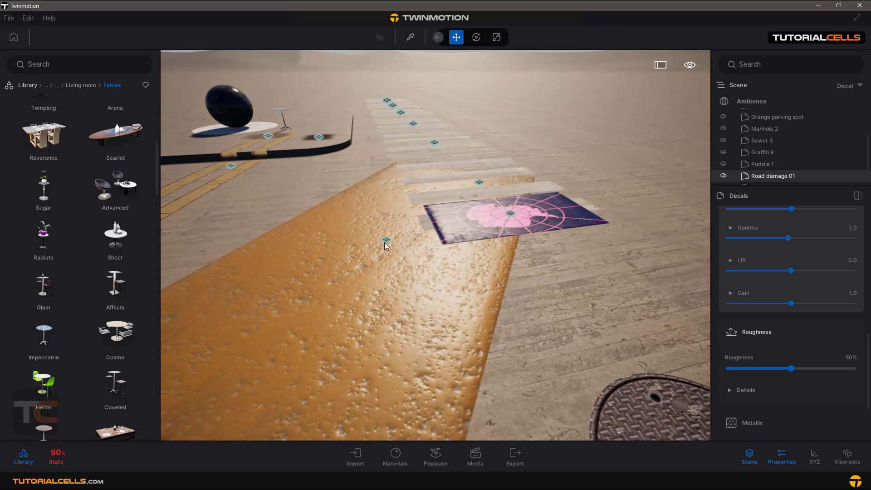
click(385, 240)
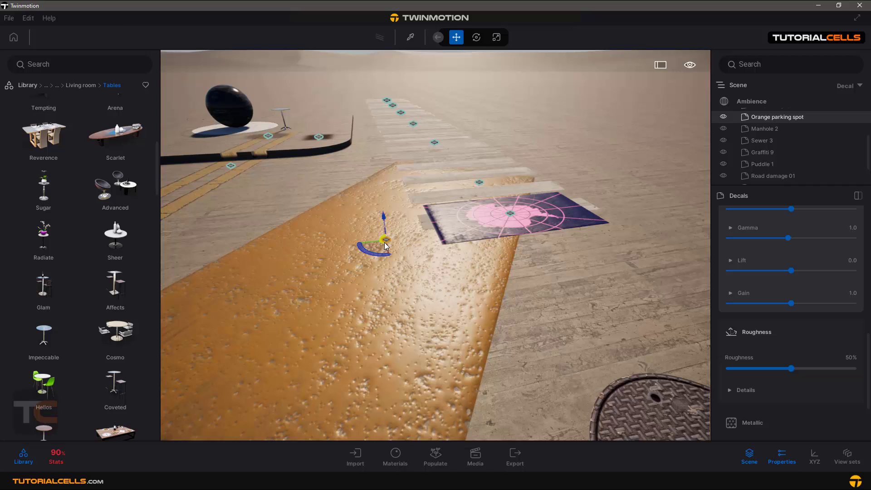
click(510, 213)
key(Delete)
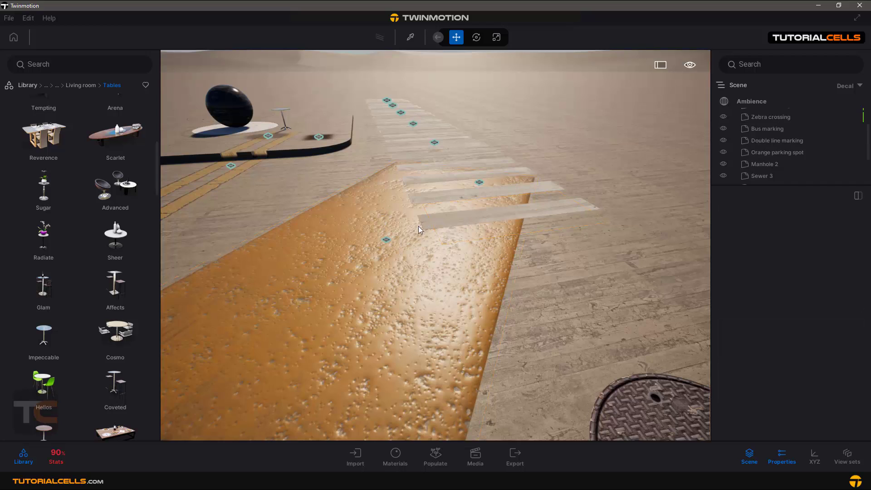
Set the orange parking spot decal's roughness to 14%, after trying 64%
click(386, 240)
drag(793, 369, 809, 369)
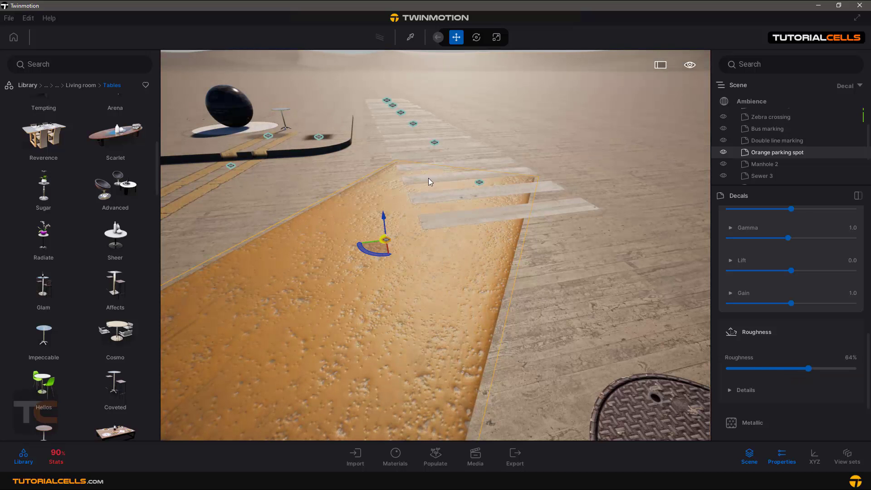
drag(808, 368, 746, 369)
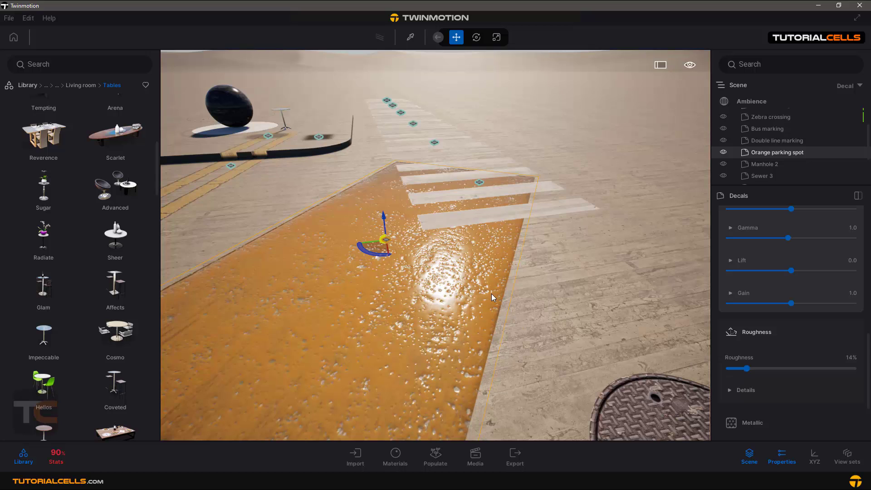
Examine the embedded roughness texture in the orange parking spot decal's roughness details
scroll(787, 362, down, 2)
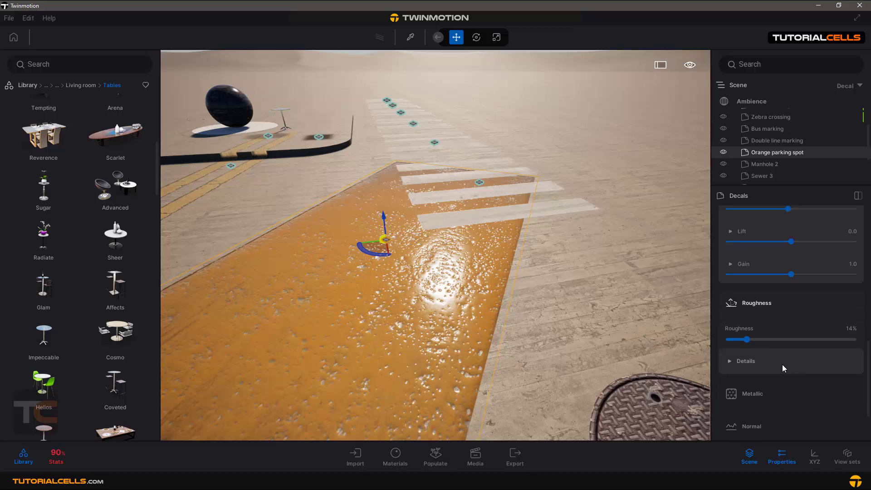
click(730, 332)
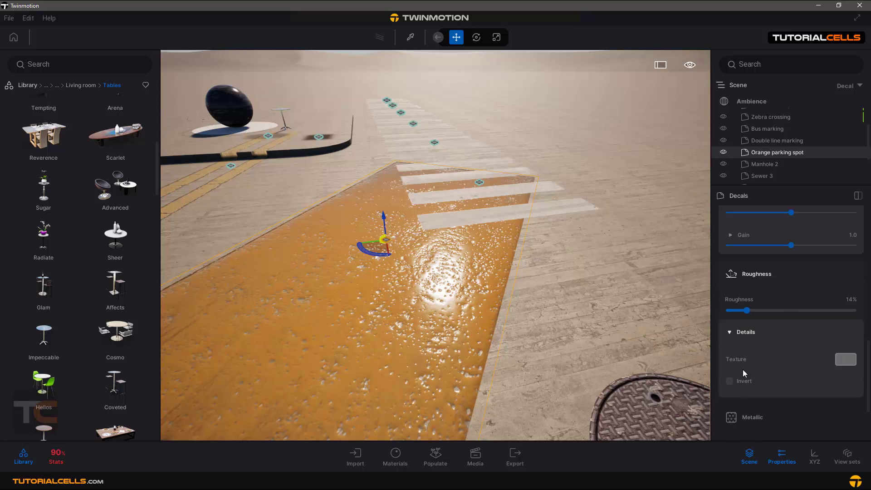
click(846, 361)
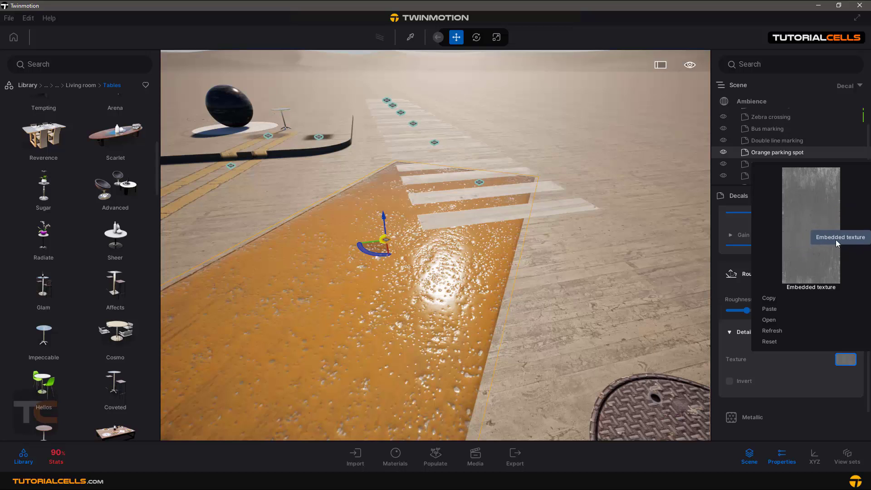
click(846, 360)
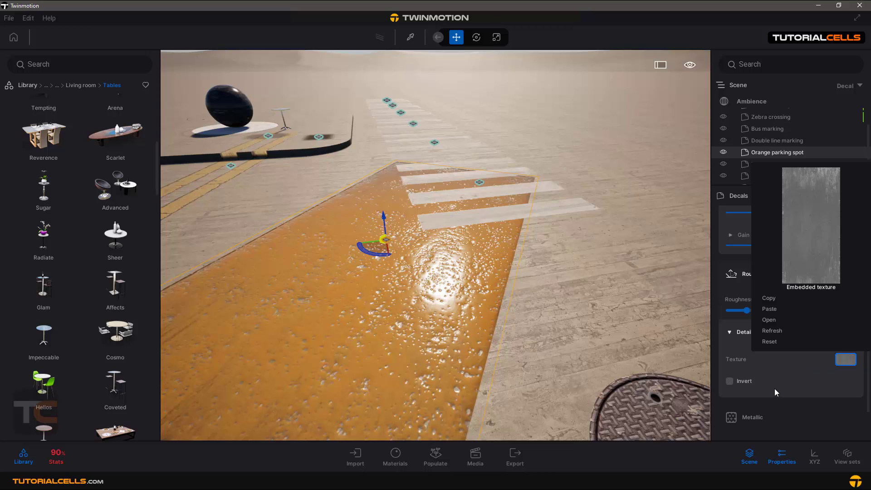
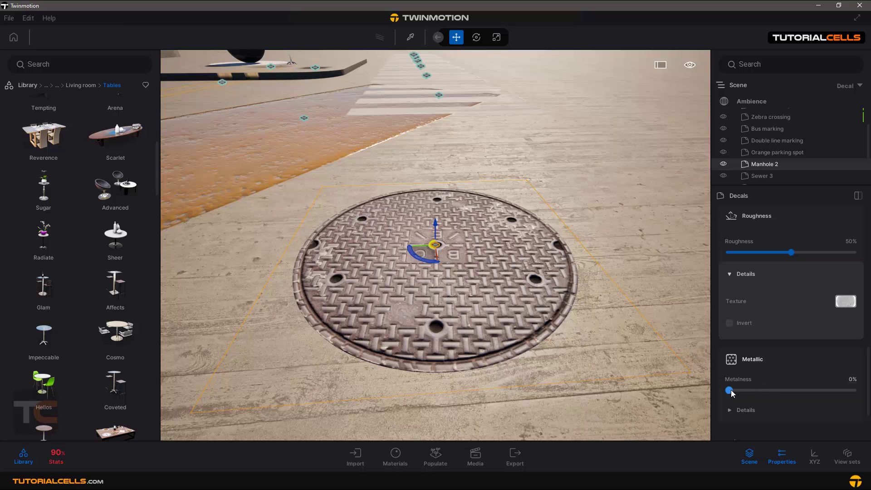
Set the Manhole 2 decal's metalness to 98%
drag(729, 390, 851, 397)
Examine the metalness and metallic texture of the Sewer 3 decal on the wall, and try inverting its metallic map
right_drag(638, 293, 522, 277)
key(w)
key(w)
key(w)
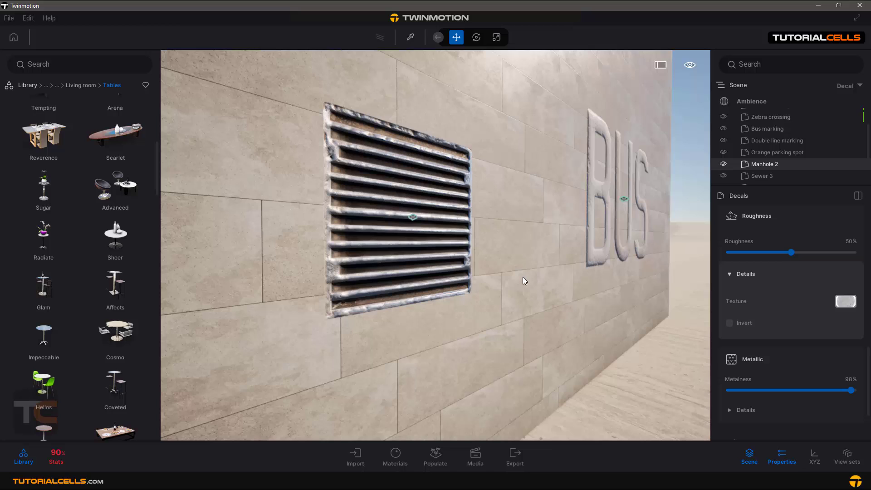
click(412, 217)
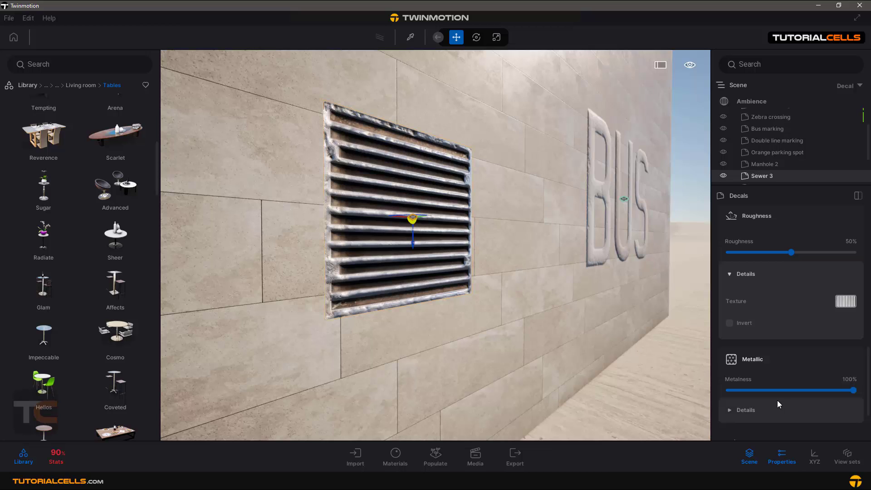
click(853, 390)
mouse_move(856, 389)
mouse_down()
mouse_move(749, 389)
mouse_move(855, 391)
mouse_up()
scroll(774, 369, down, 2)
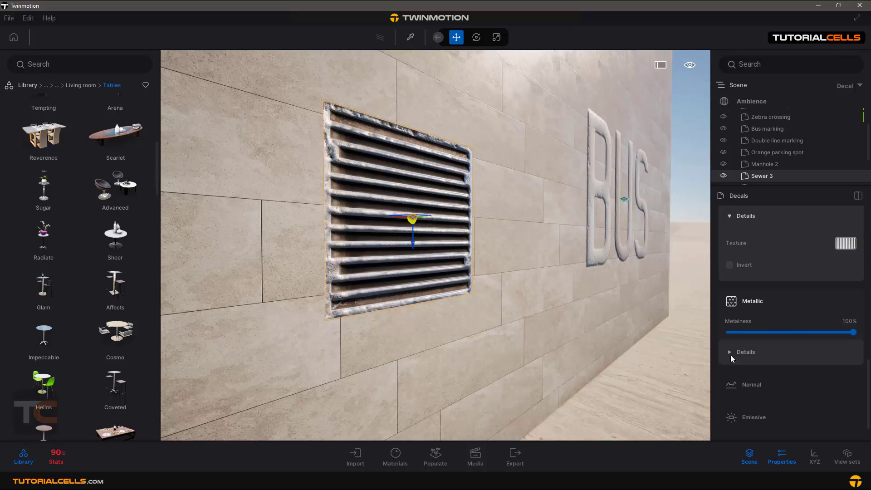
click(731, 354)
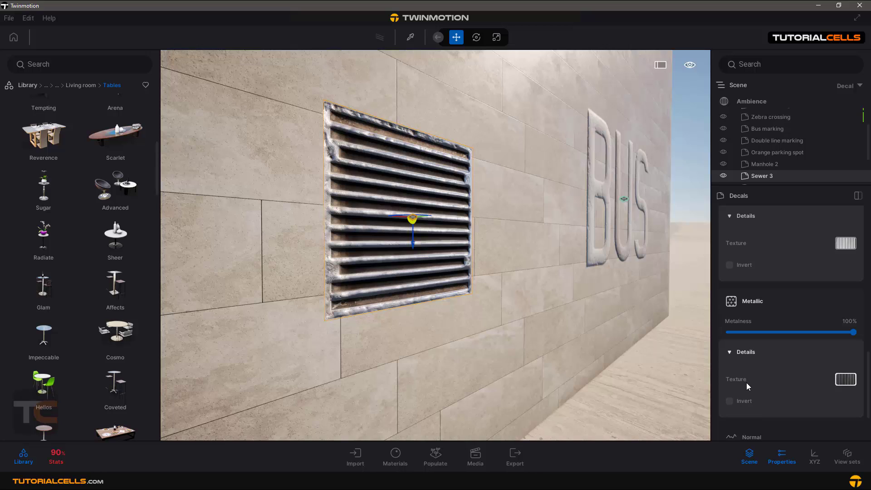
click(841, 381)
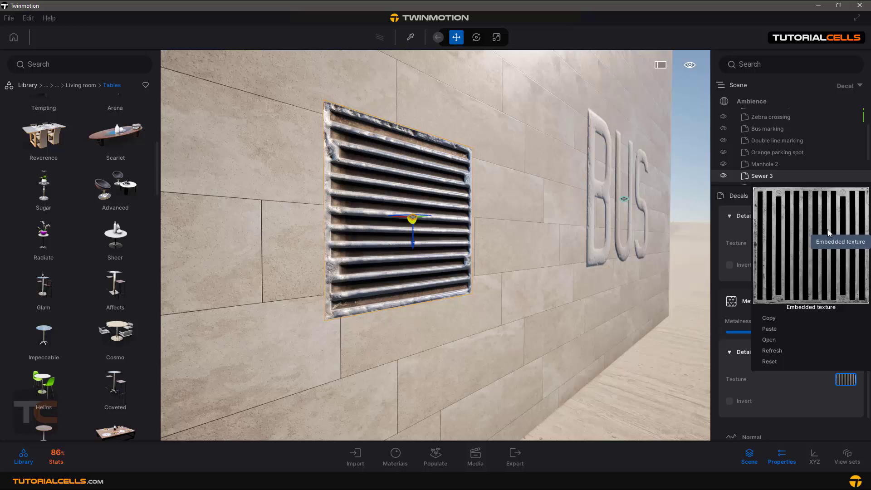
click(744, 399)
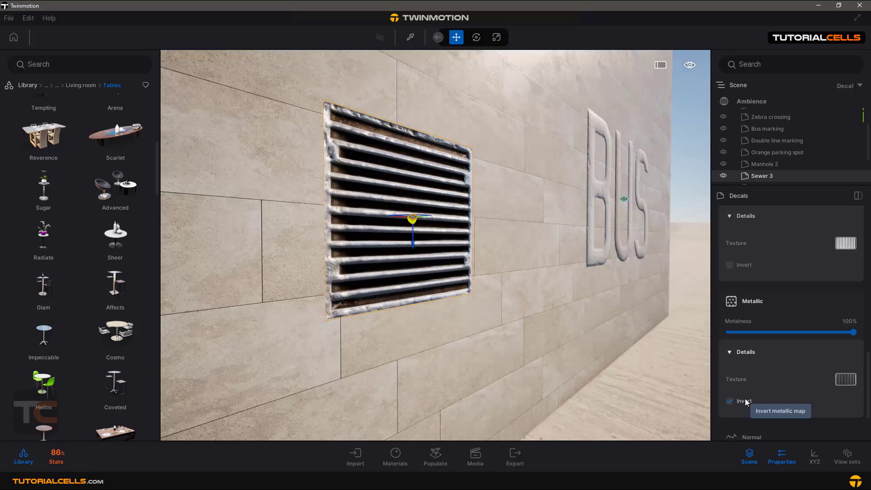
click(746, 401)
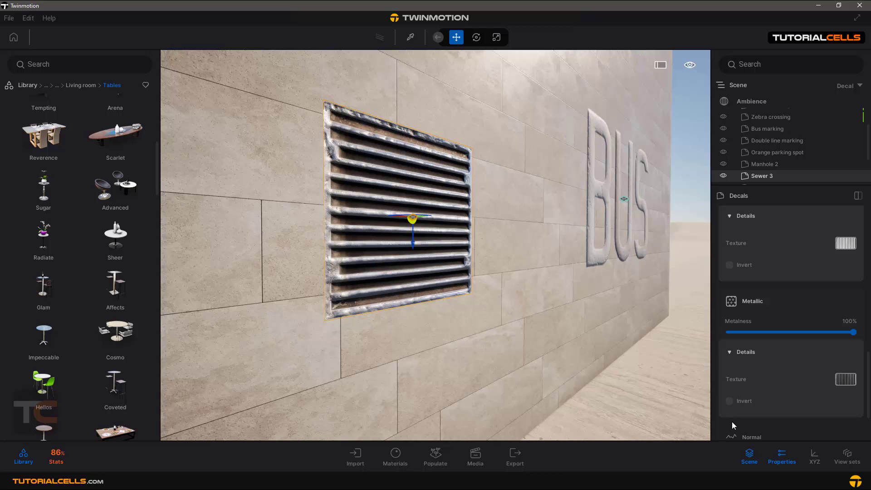
Select the Bus marking decal on the wall and compare its normal strength at 0% and 100%
scroll(781, 361, down, 3)
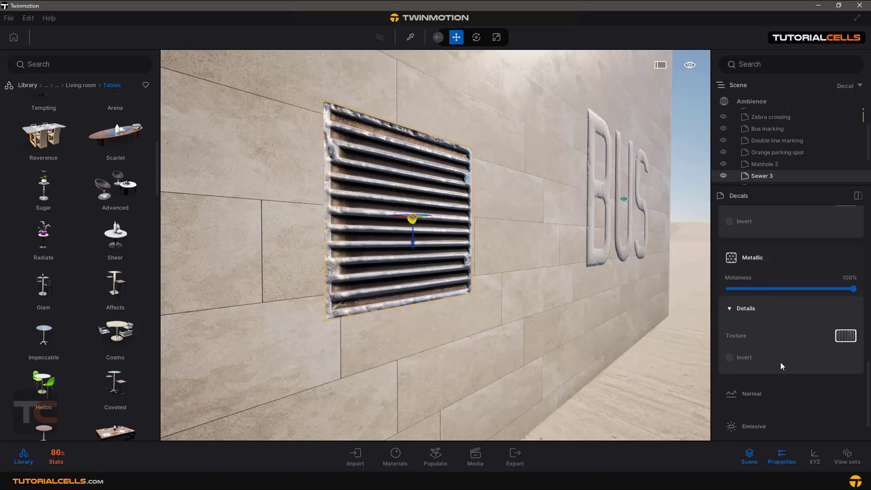
click(747, 350)
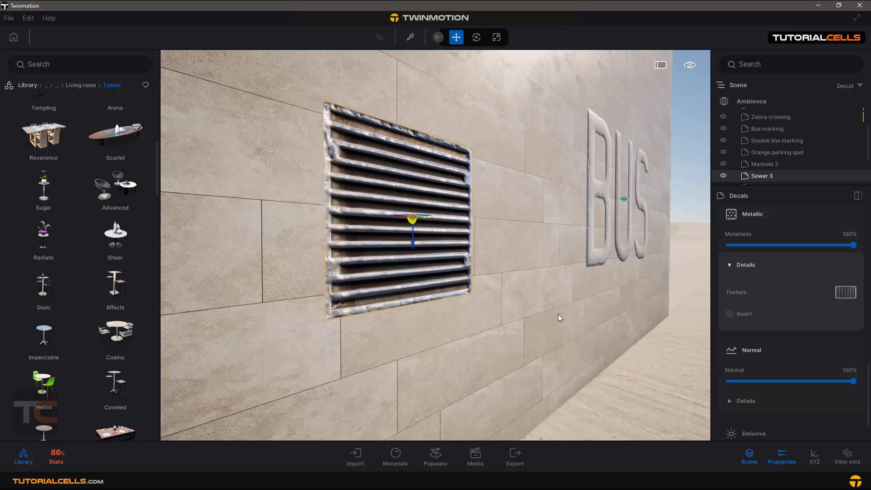
key(w)
mouse_move(605, 260)
right_down()
mouse_move(622, 245)
mouse_move(604, 245)
right_up()
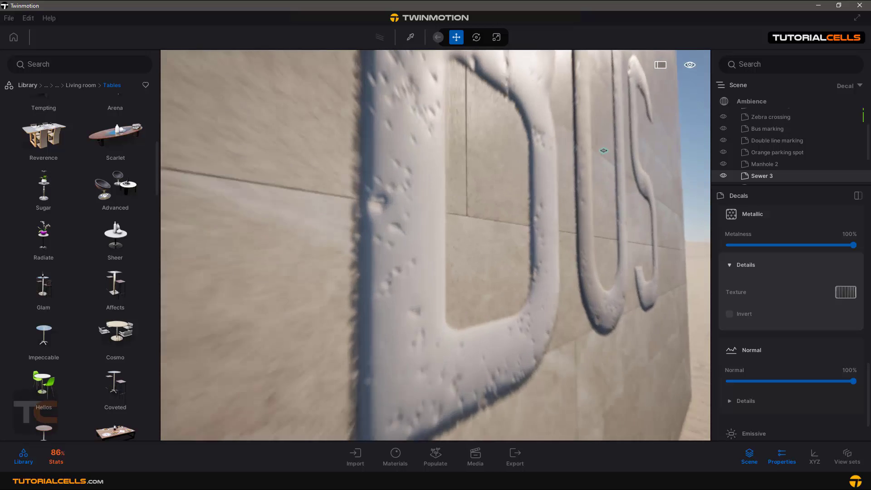
scroll(606, 262, down, 5)
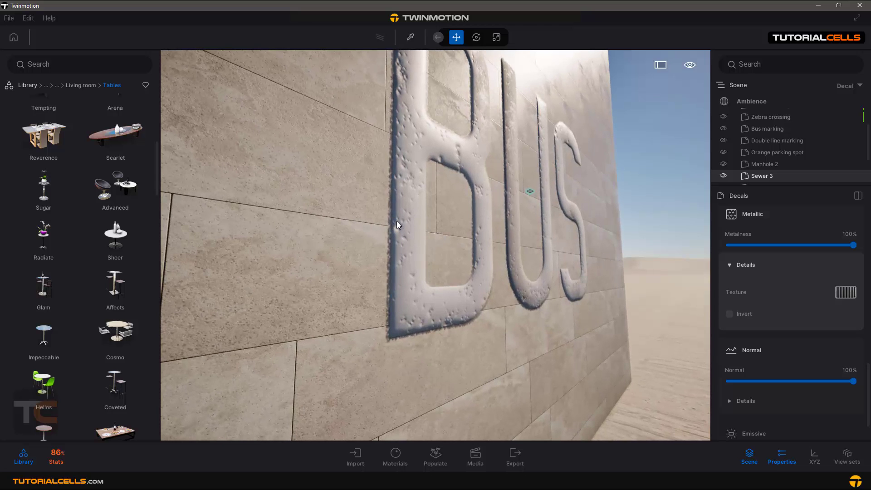
click(530, 192)
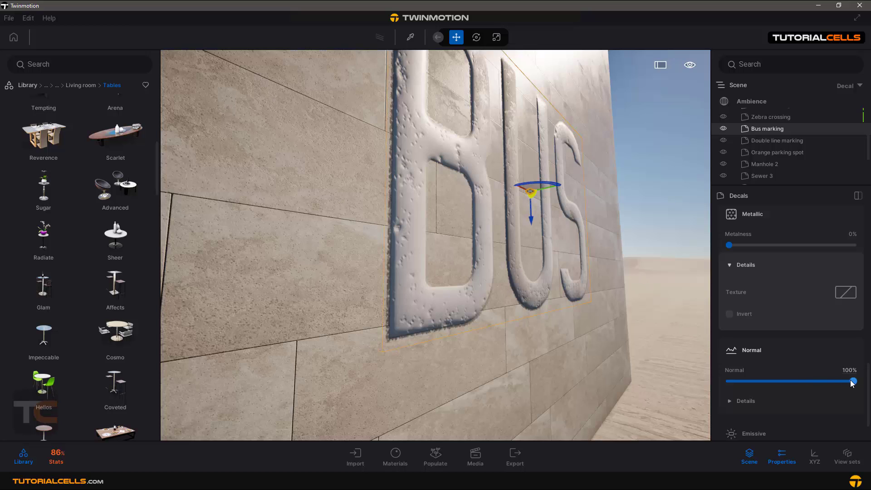
drag(850, 380, 714, 373)
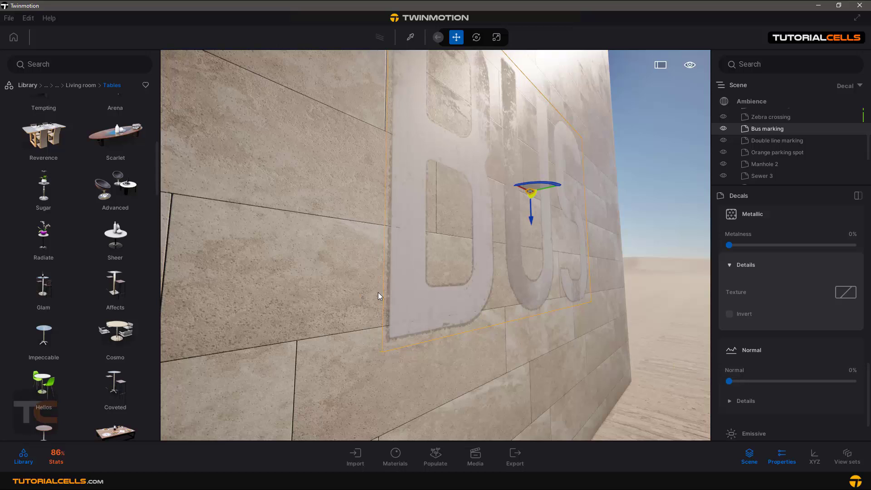
drag(729, 381, 859, 382)
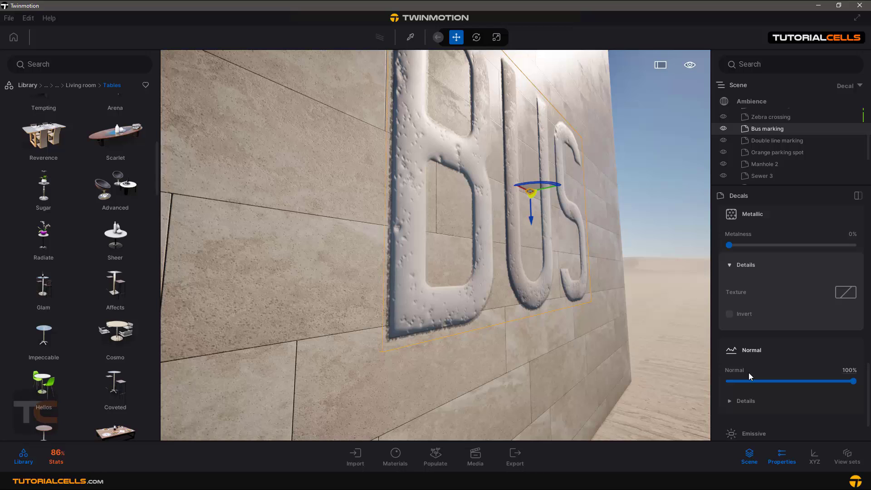
Examine the Bus marking decal's embedded normal map and try inverting the normal
scroll(767, 388, down, 2)
click(735, 358)
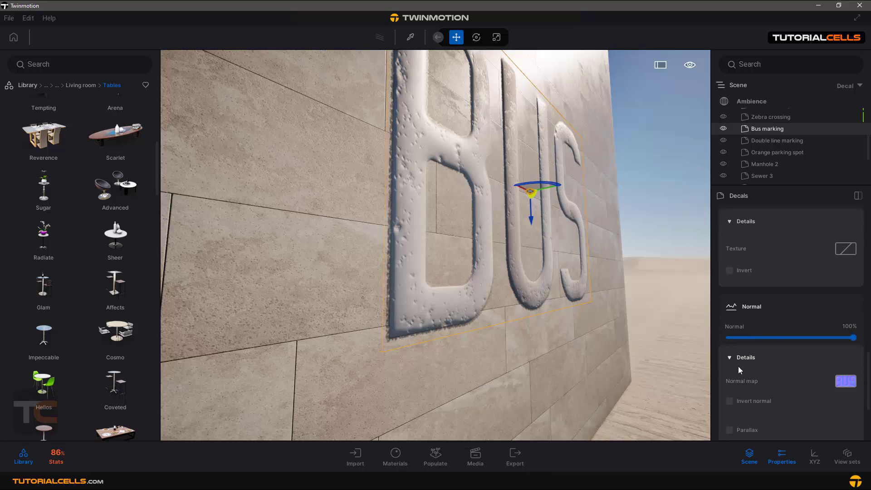
scroll(777, 377, down, 1)
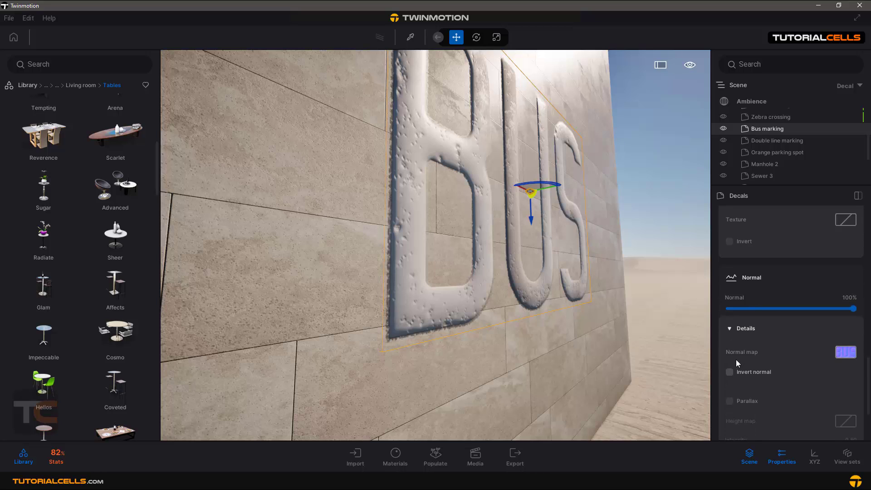
click(845, 352)
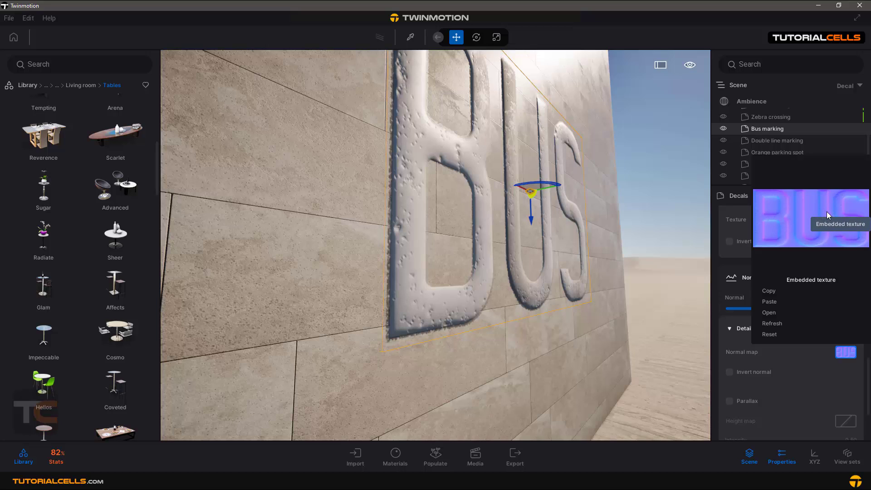
click(800, 371)
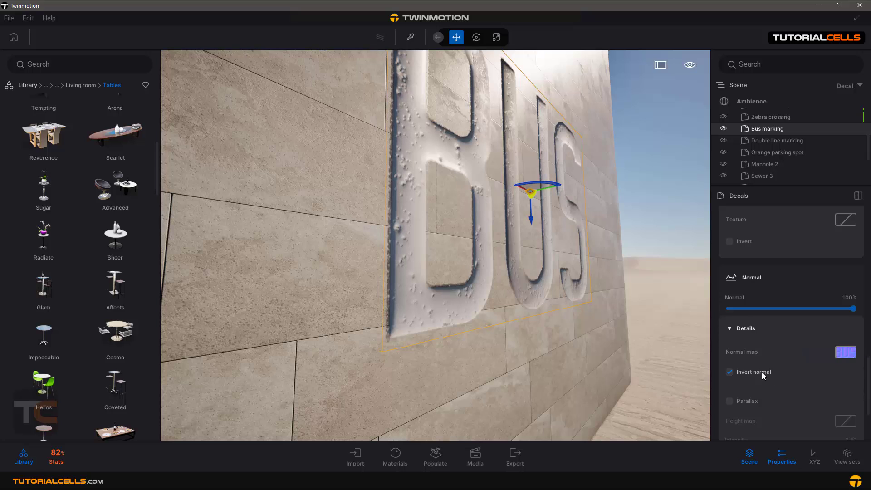
click(762, 373)
click(762, 373)
click(762, 372)
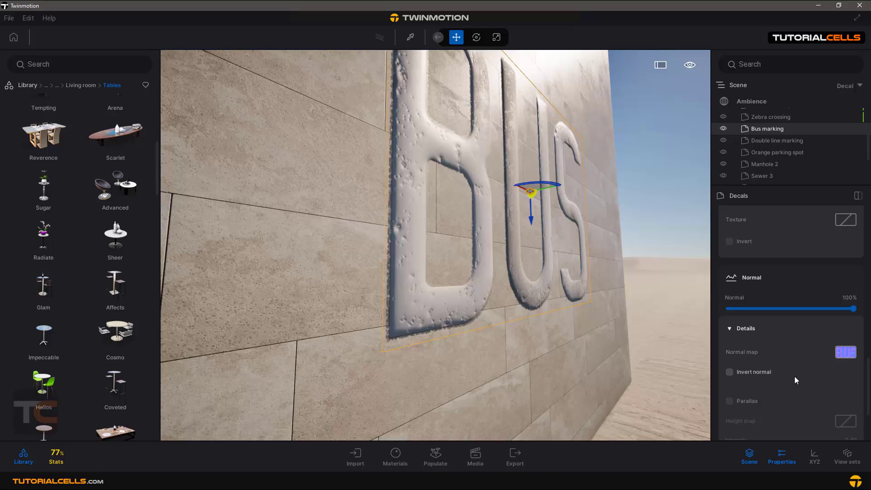
Try the parallax option in the Bus marking decal's normal details and switch it off again
scroll(794, 376, down, 3)
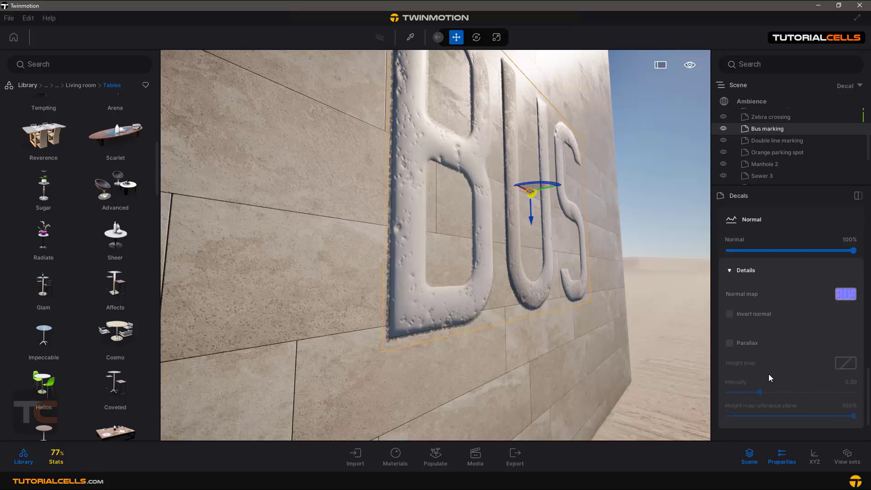
click(730, 344)
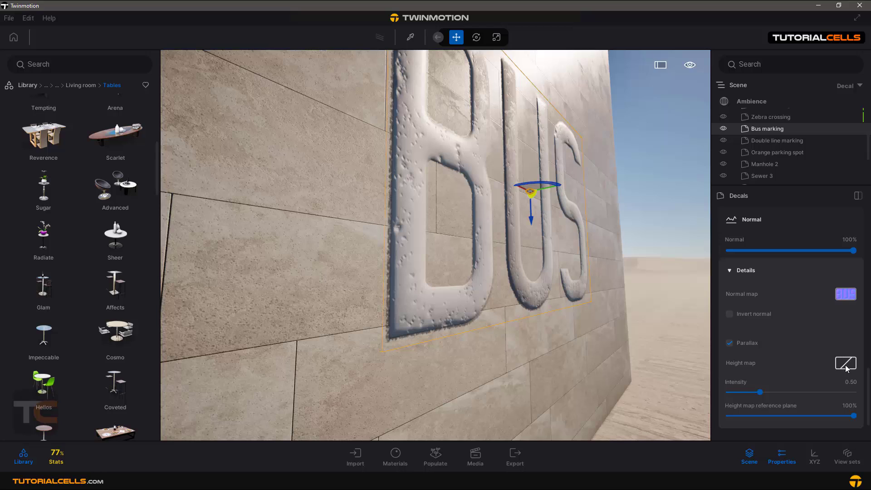
click(729, 344)
Raise the Bus marking decal's emissive glow to about 85401.5 nit
scroll(775, 361, down, 1)
scroll(775, 362, down, 1)
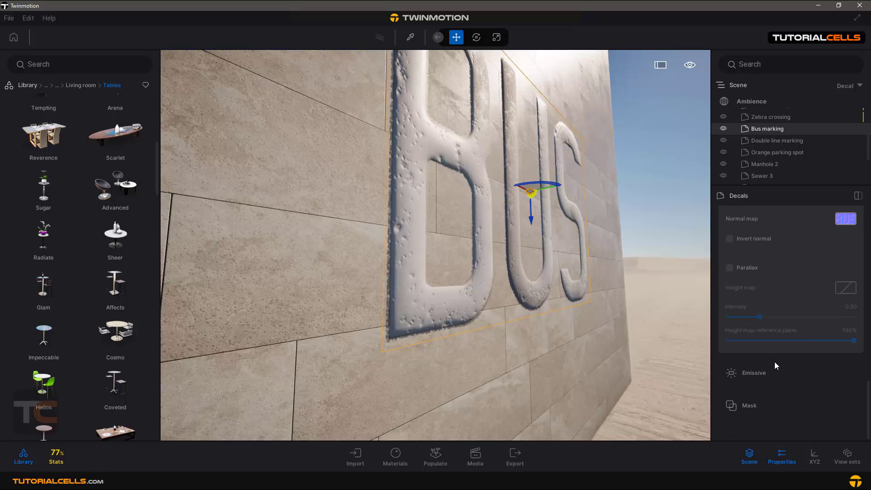
click(748, 375)
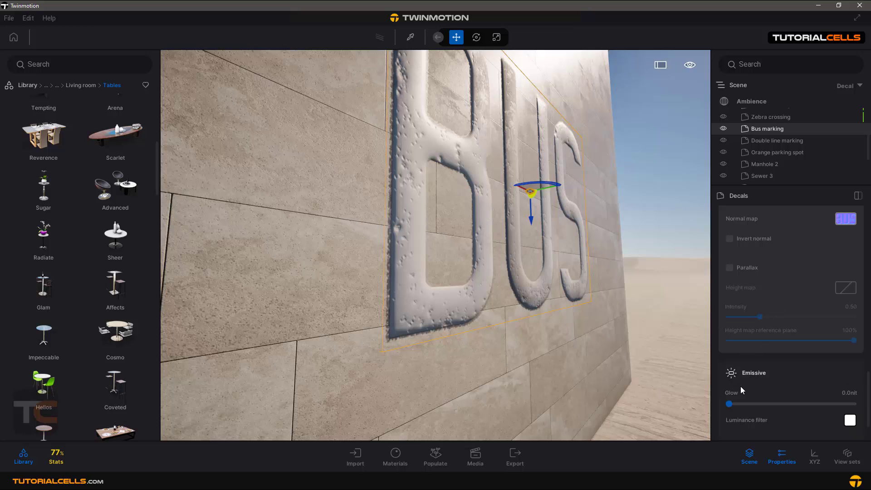
drag(745, 402, 835, 400)
Change the scene's time of day to dusk
mouse_move(690, 68)
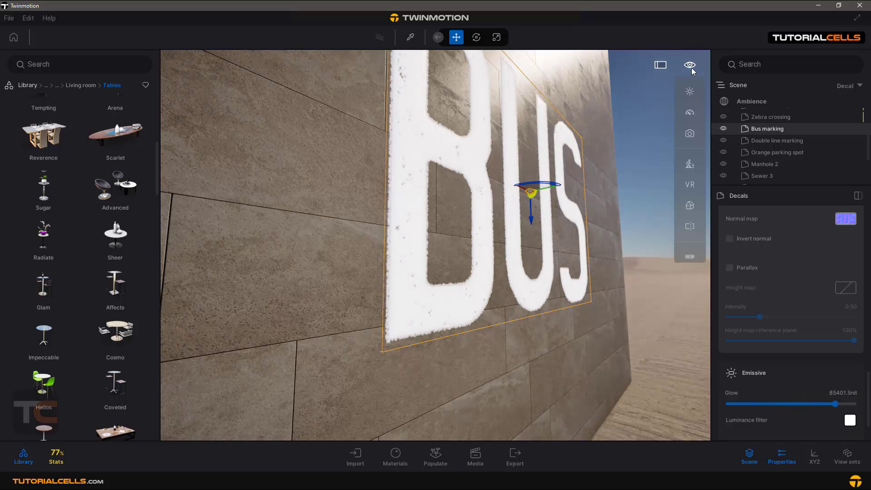
mouse_move(690, 91)
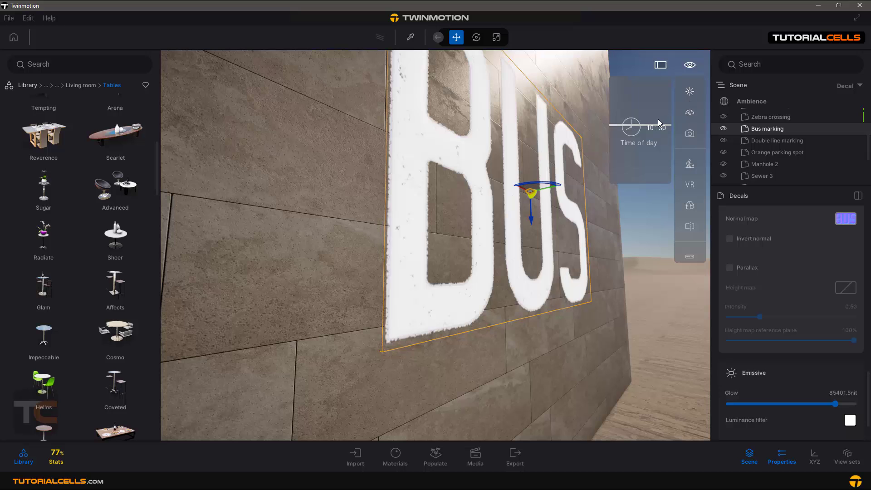
click(651, 127)
drag(612, 129, 621, 163)
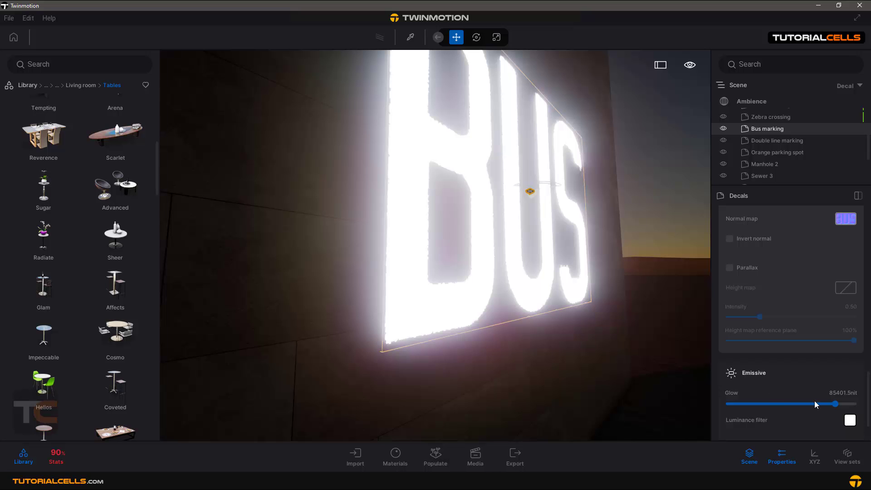
Lower the Bus marking decal's glow to about 5839.4 nit and make its luminance filter red
drag(835, 404, 736, 403)
scroll(753, 414, down, 1)
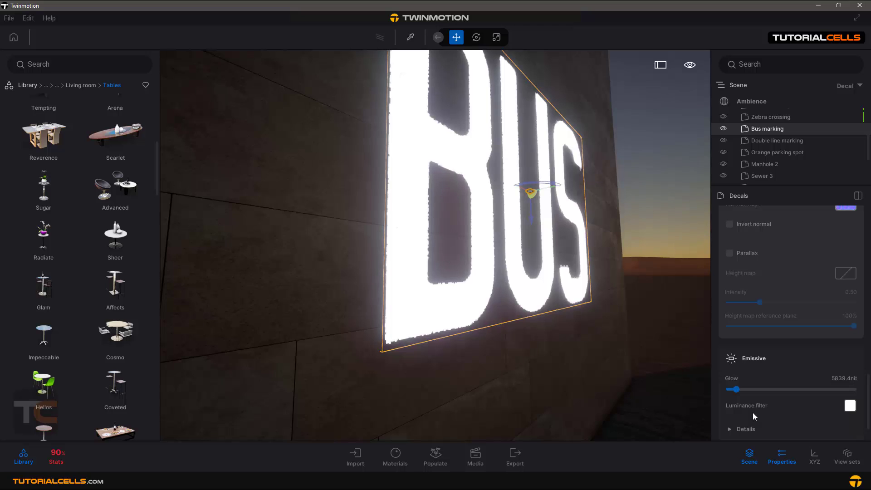
click(850, 406)
click(400, 227)
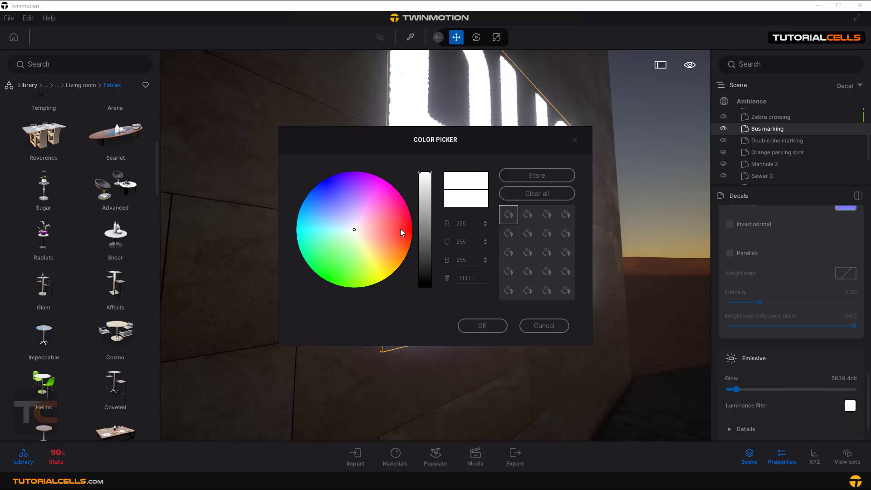
click(493, 326)
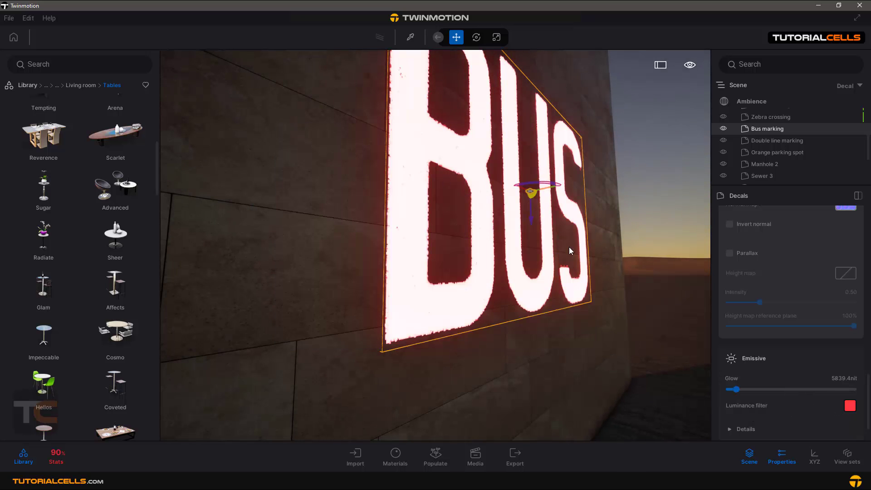
Open the Bus marking decal's emissive details and set the color temperature to about 6460 K
scroll(780, 378, down, 2)
scroll(739, 382, down, 2)
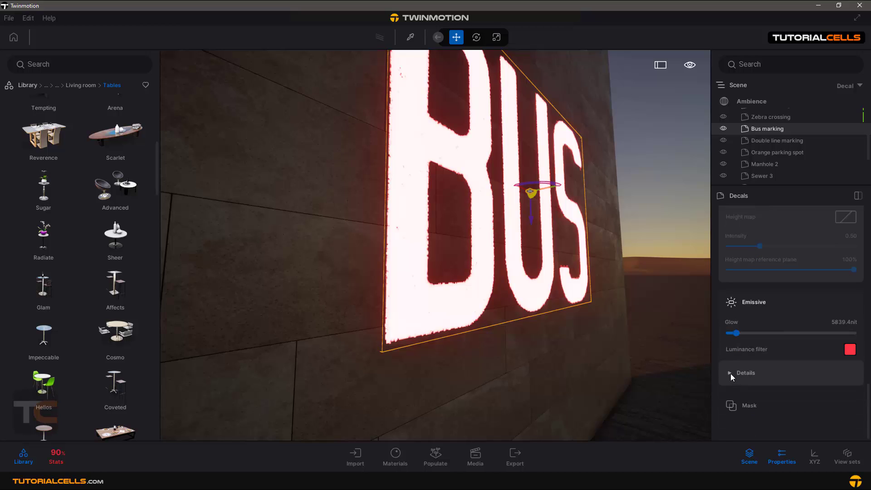
click(730, 374)
scroll(778, 382, down, 2)
scroll(777, 382, down, 1)
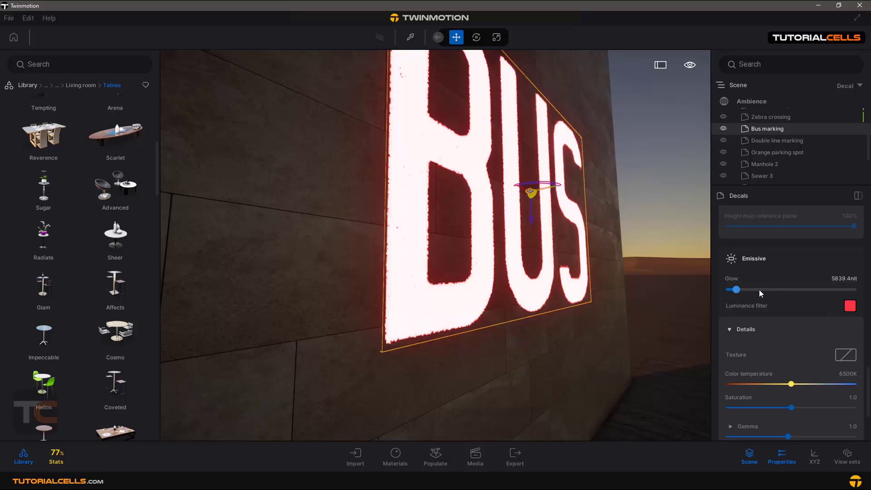
scroll(789, 374, down, 3)
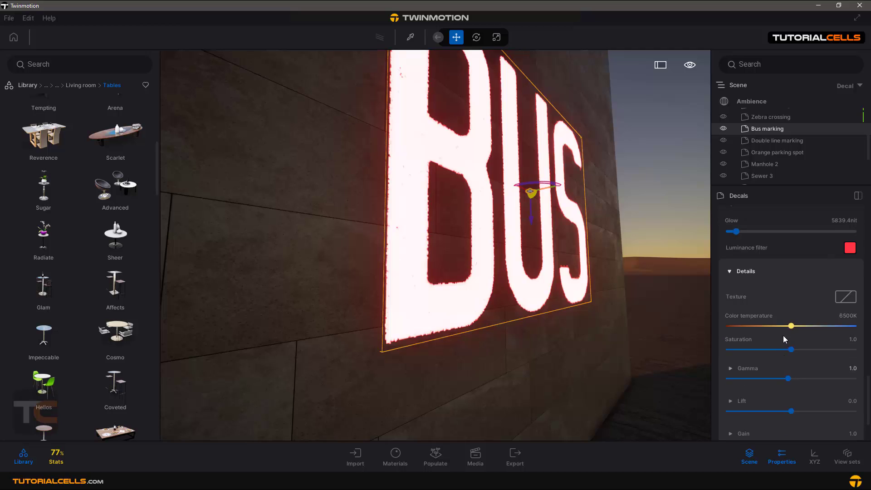
mouse_move(791, 325)
mouse_down()
mouse_move(841, 326)
mouse_move(733, 325)
mouse_move(825, 323)
mouse_move(792, 326)
mouse_up()
scroll(766, 409, down, 4)
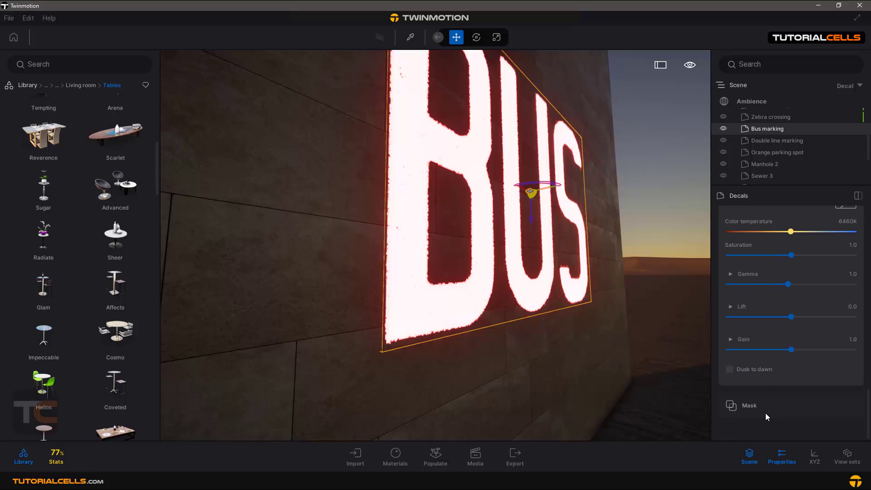
Try the Dusk to dawn option on the Bus marking decal's glow with the time of day moved to about 22:26
click(760, 372)
mouse_move(689, 67)
mouse_move(684, 97)
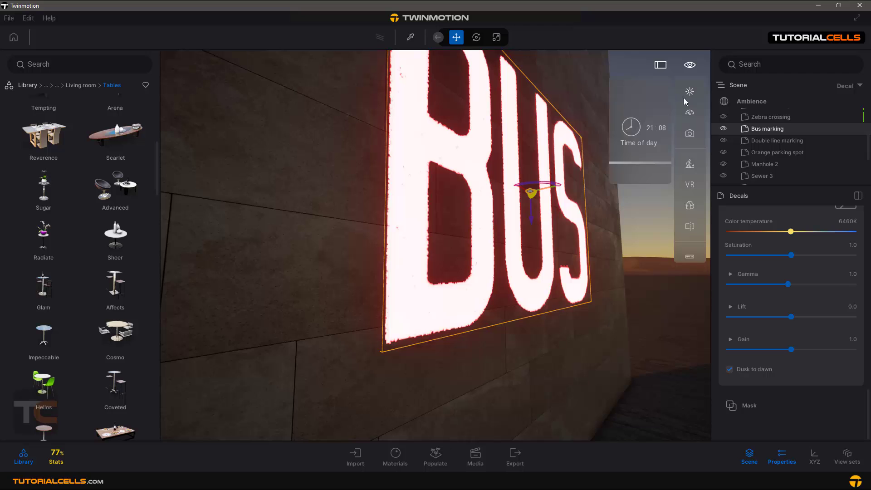
mouse_move(617, 162)
mouse_down()
mouse_move(625, 128)
mouse_move(623, 167)
mouse_up()
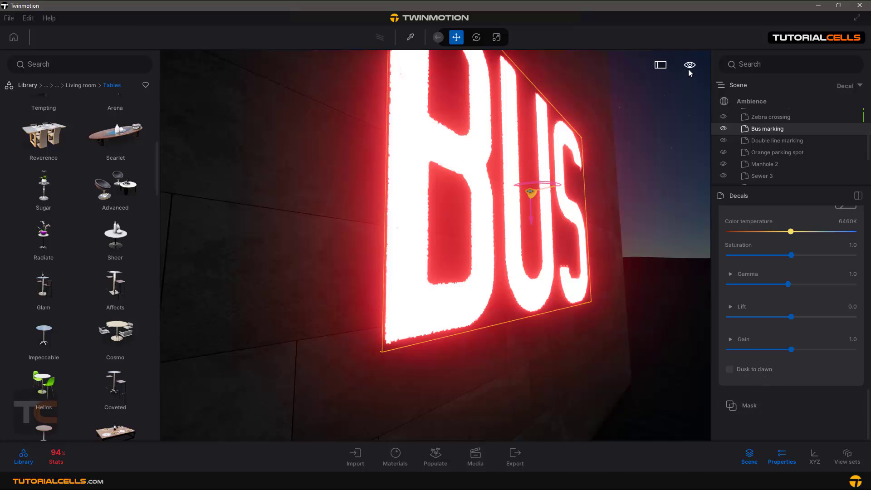
Set the scene's time of day to about 11:36
mouse_move(688, 69)
mouse_move(690, 91)
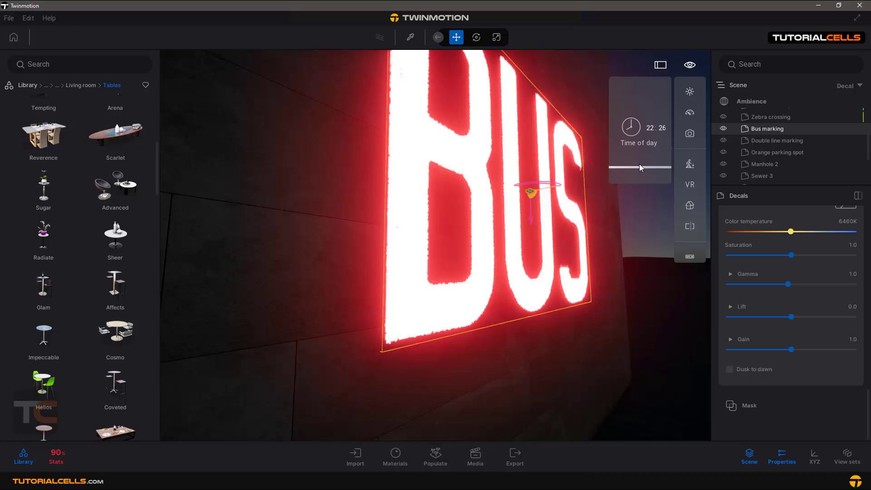
drag(637, 168, 646, 129)
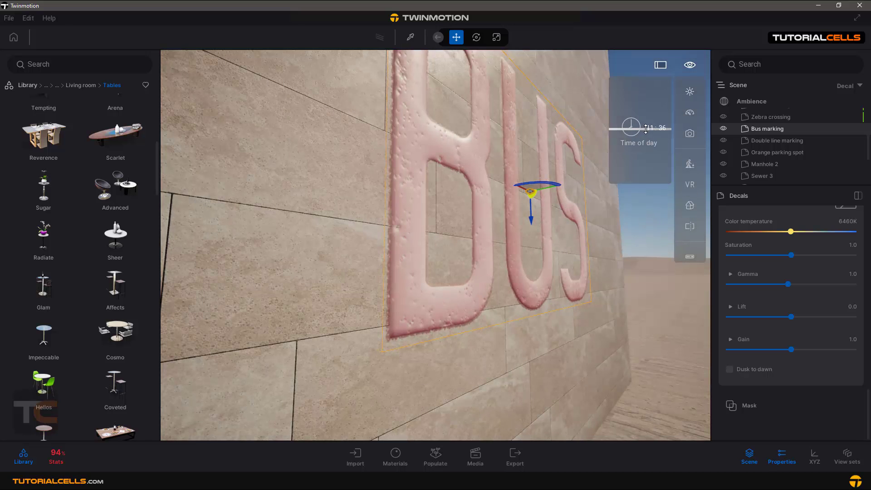
Open the Bus marking decal's mask settings, try it without the mask and switch the mask on again
click(799, 404)
scroll(794, 402, down, 3)
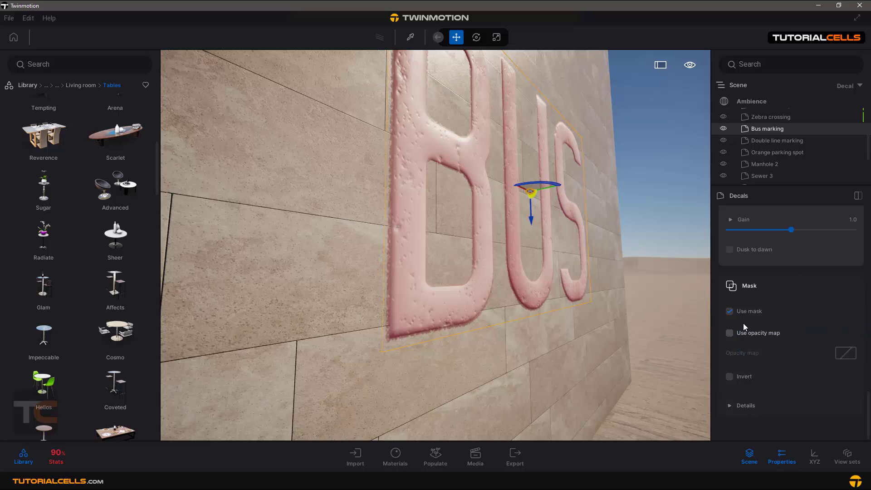
click(729, 310)
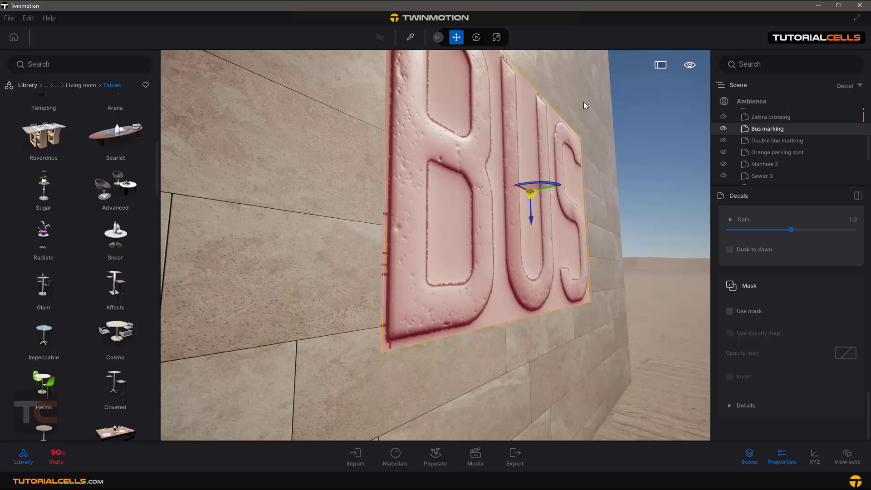
click(729, 311)
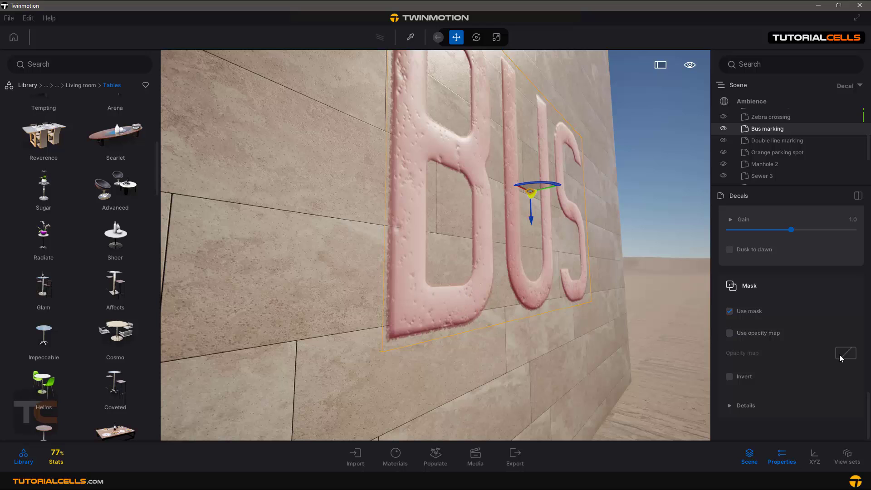
Try inverting the Bus marking decal's mask, switch the inversion off again and open the mask's sharpness and threshold details
click(751, 377)
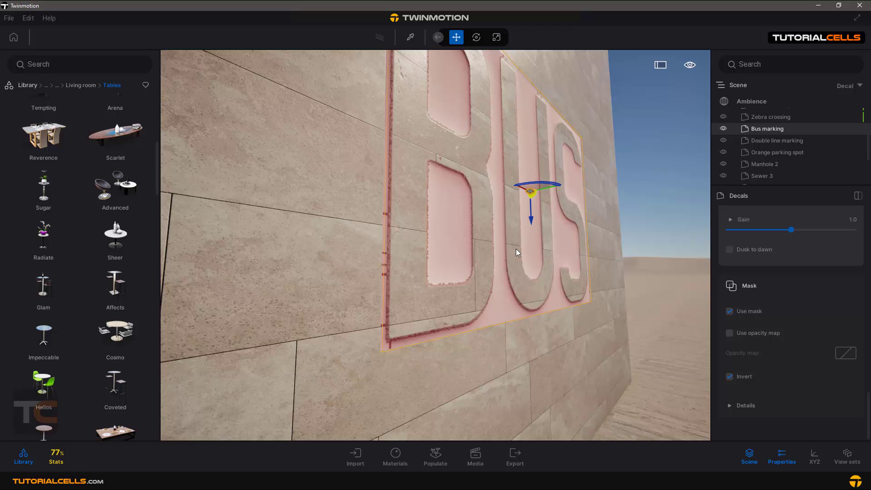
right_drag(516, 249, 461, 137)
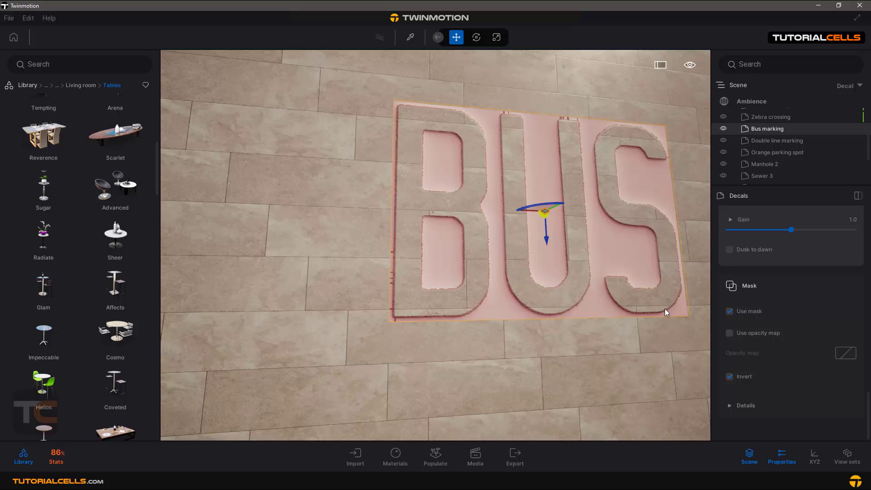
click(730, 376)
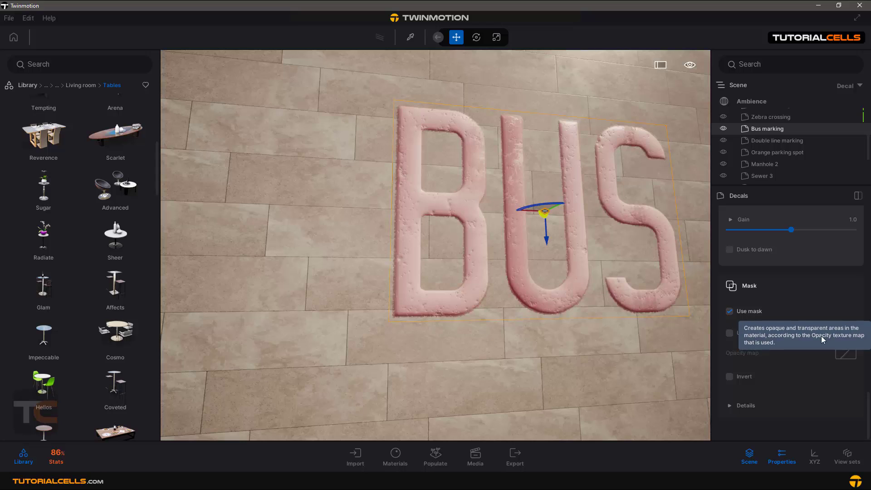
click(760, 404)
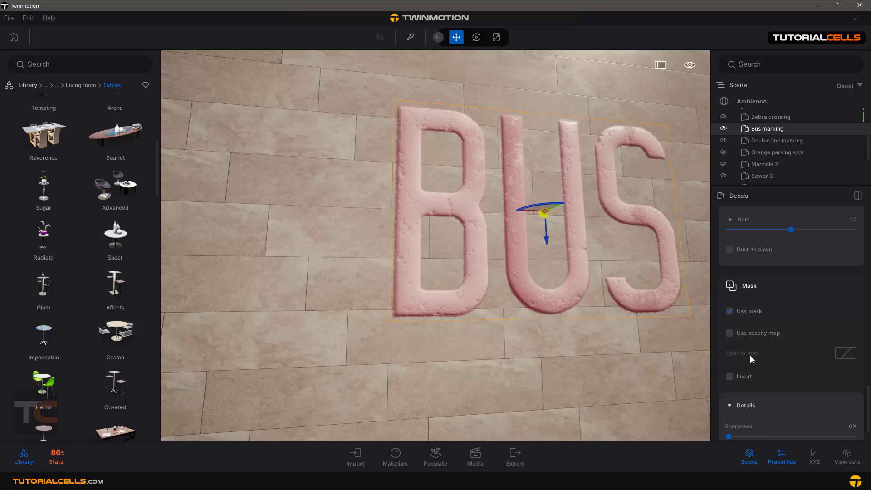
scroll(794, 379, down, 2)
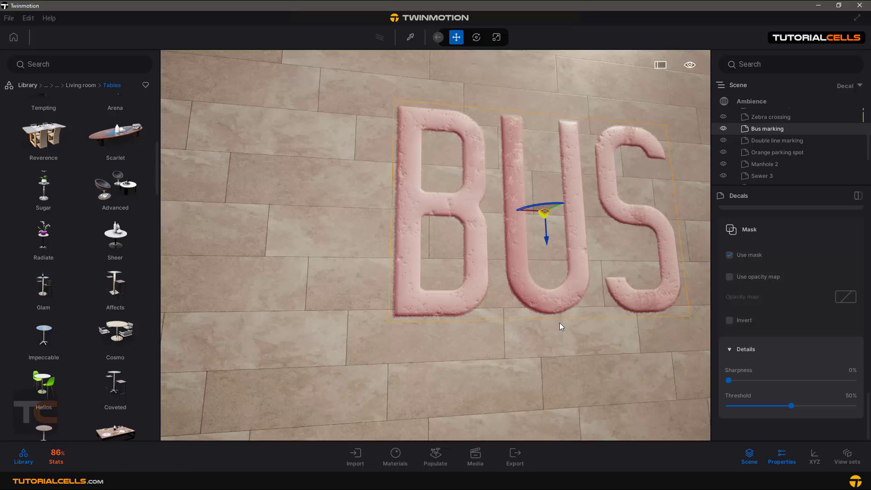
Return to the library's main categories and open the Materials collection
right_drag(559, 322, 210, 284)
key(s)
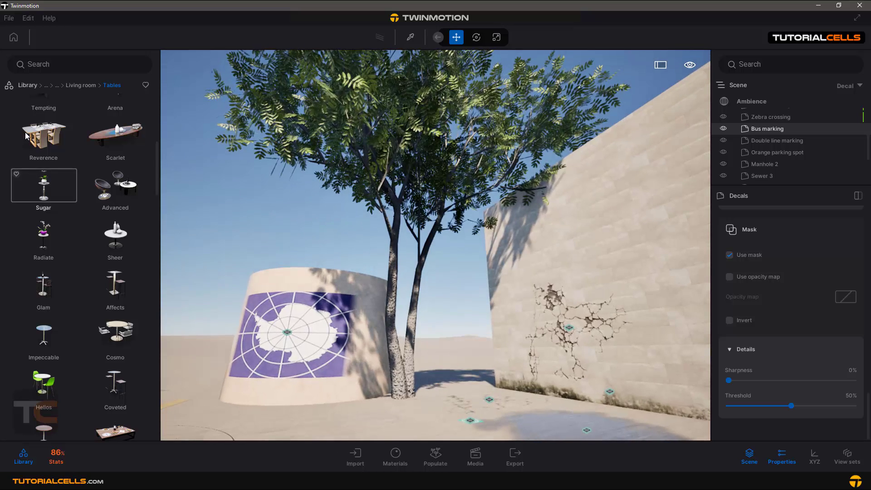
click(28, 85)
click(40, 120)
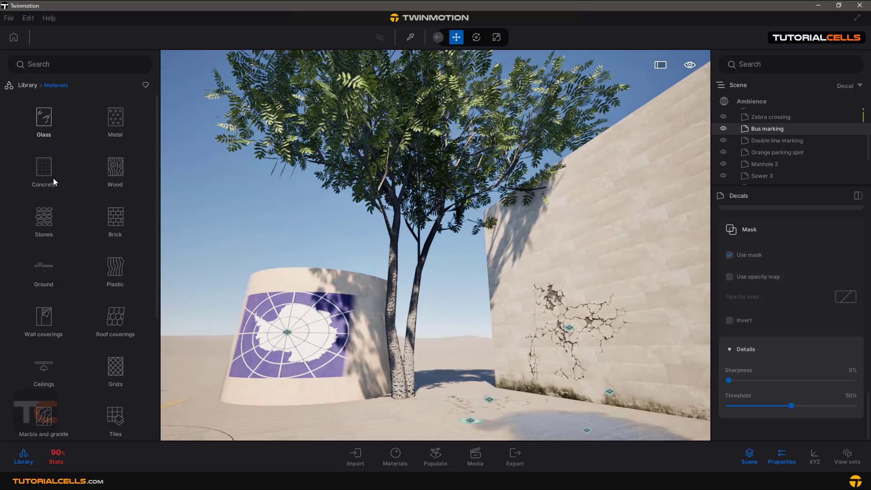